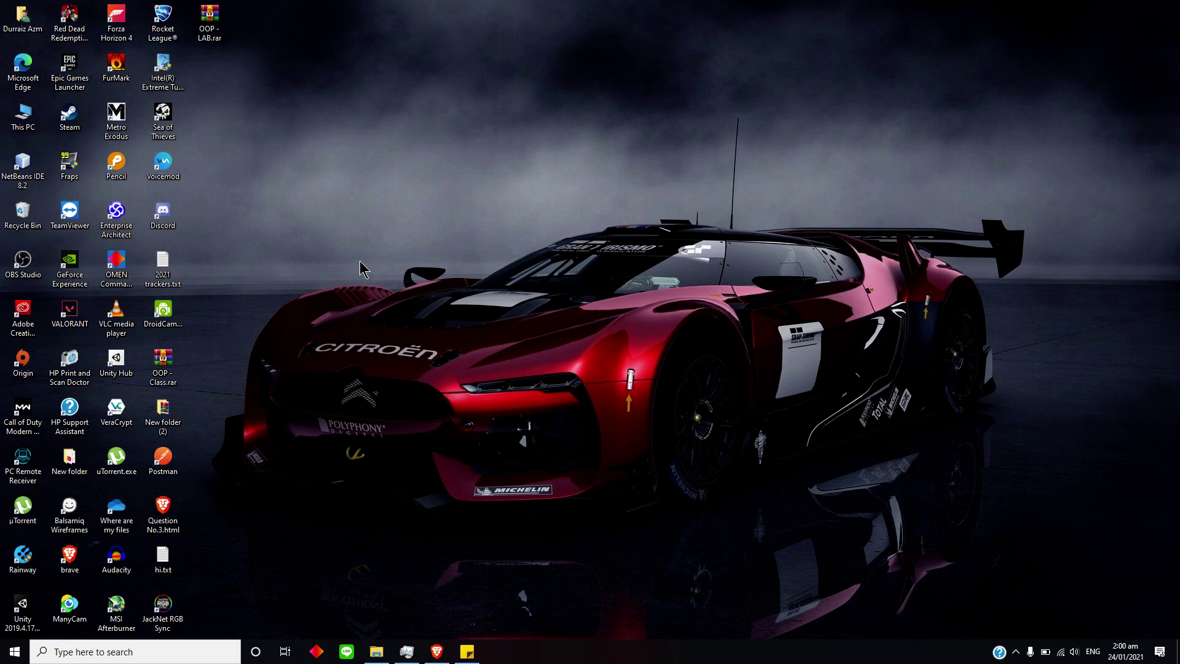
Launch VeraCrypt and check that USB drive HI (F:) is listed under This PC in File Explorer.
double_click(102, 413)
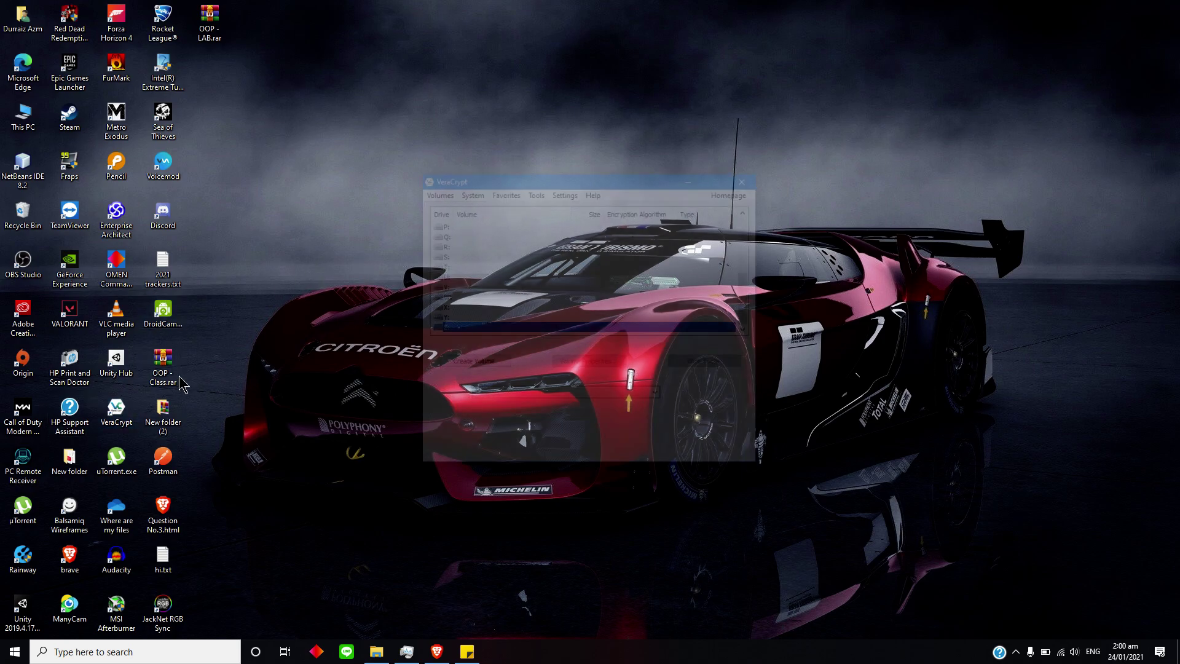
drag(477, 179, 416, 133)
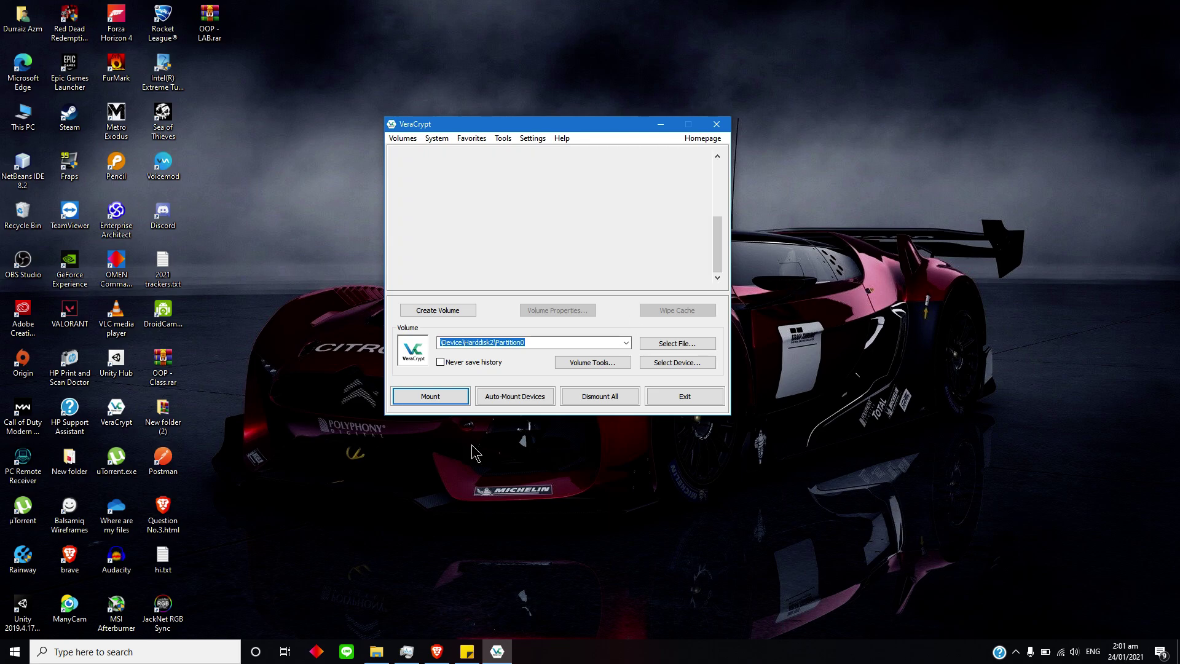
click(376, 651)
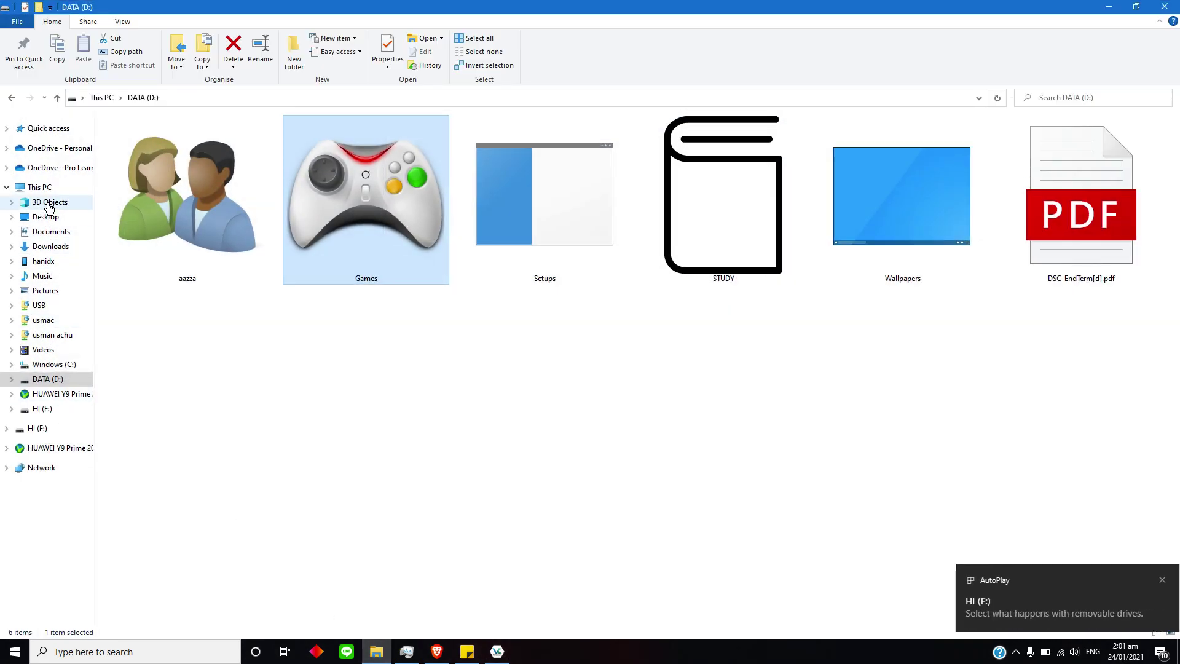
click(40, 188)
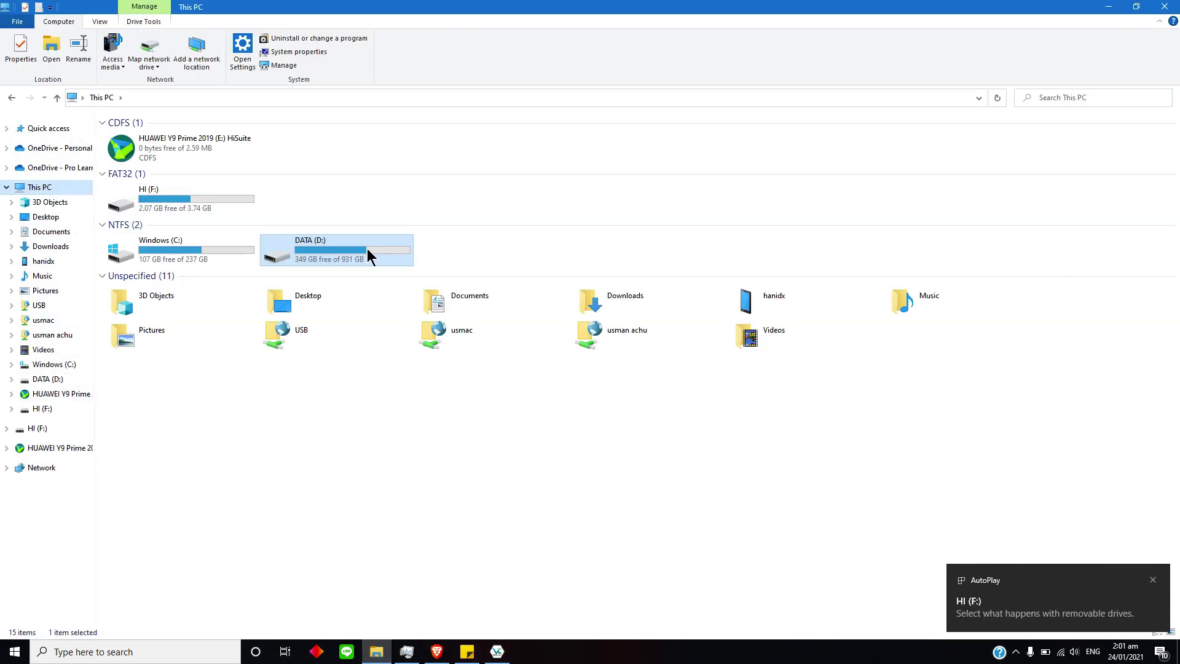
click(162, 202)
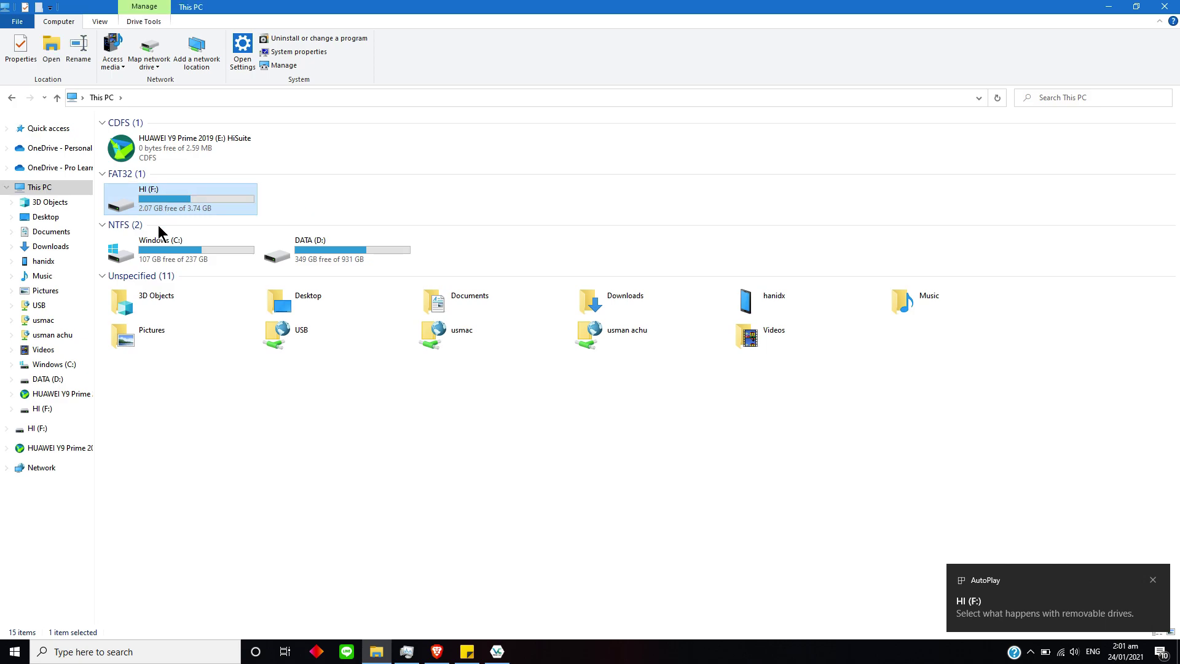
Return to VeraCrypt and select drive letter A: in the drive list.
click(497, 651)
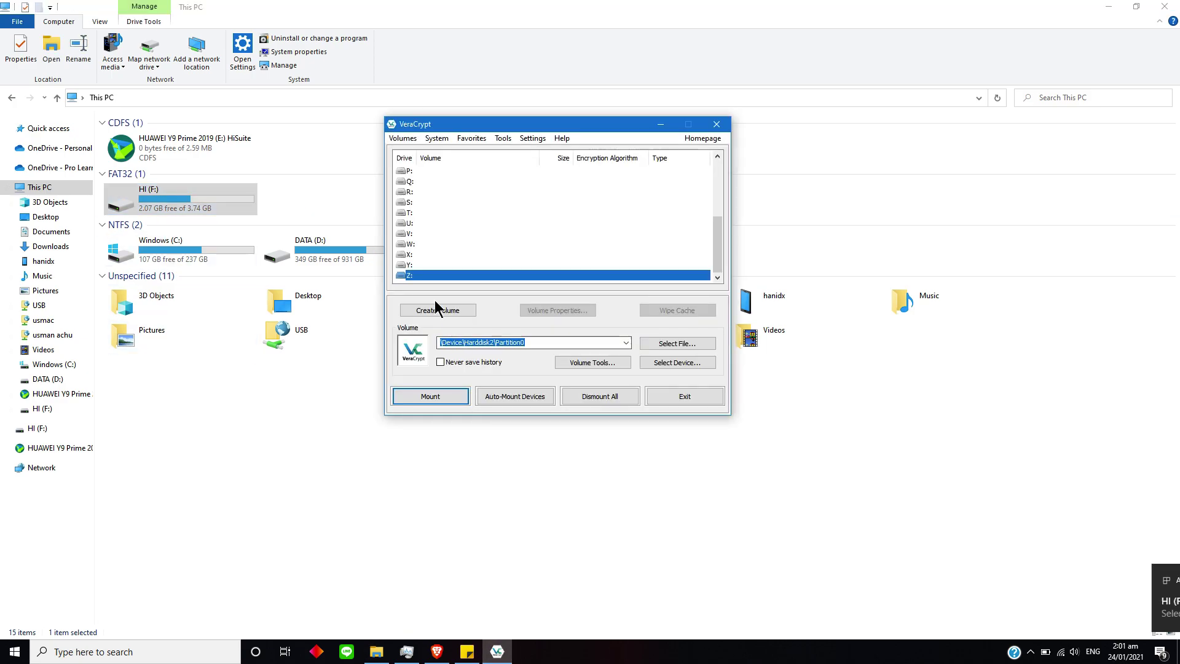
scroll(411, 212, up, 4)
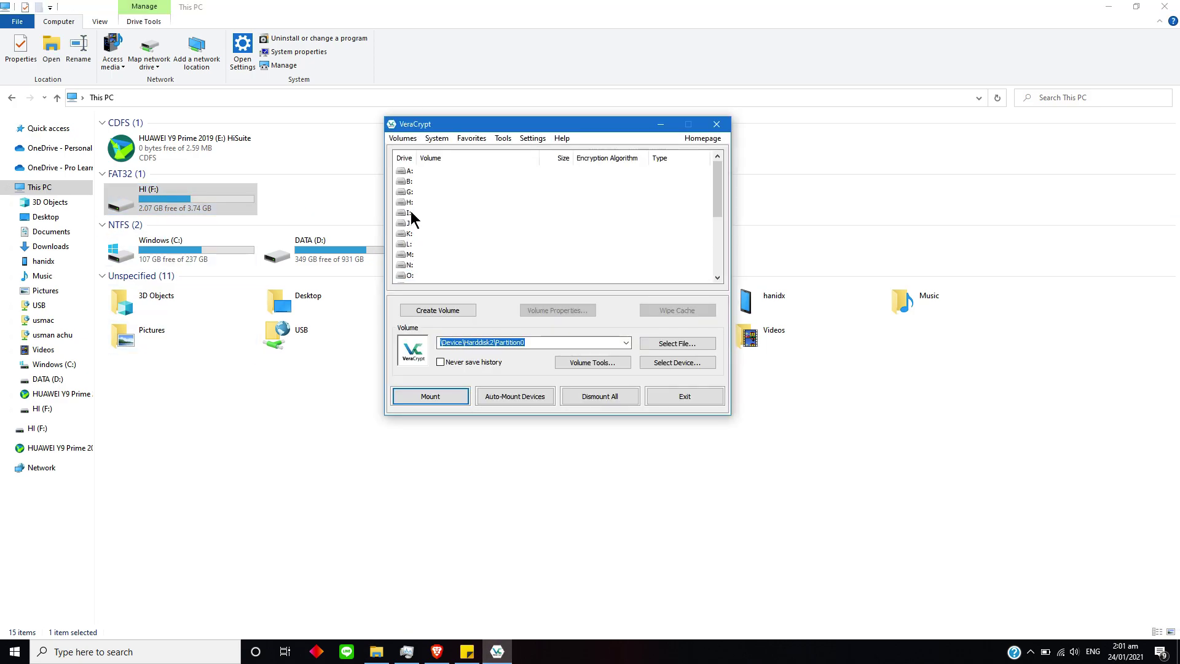
click(442, 173)
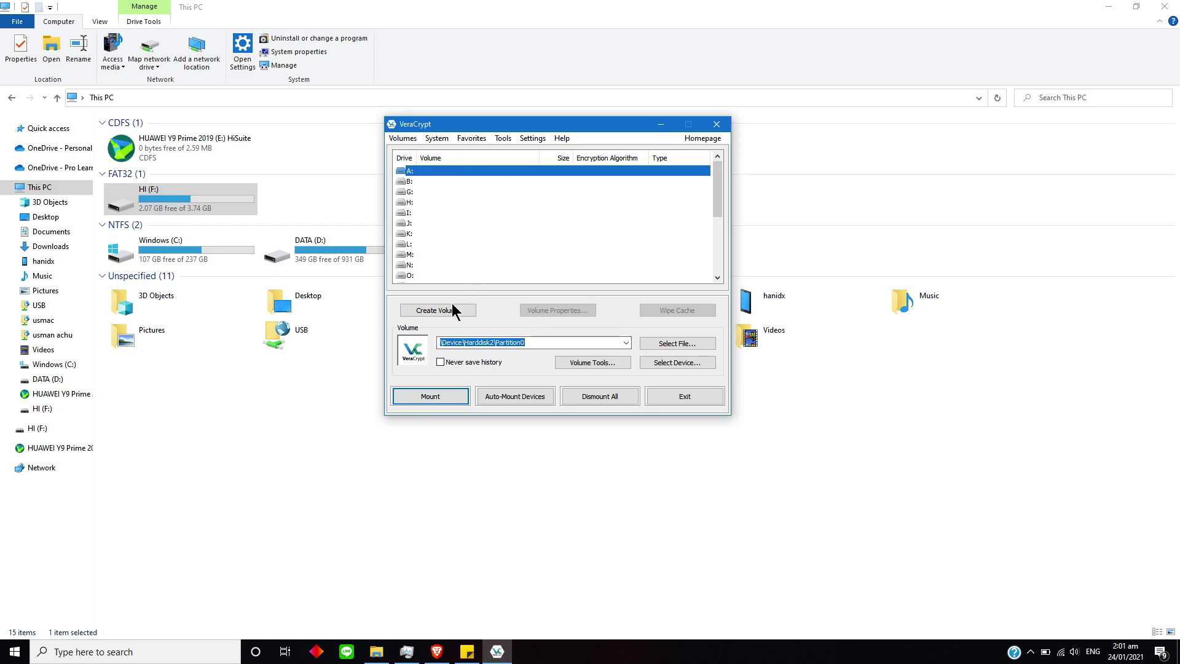
Set Removable Disk 2 (\Device\Harddisk2\Partition0) as the volume via Select Device.
click(671, 363)
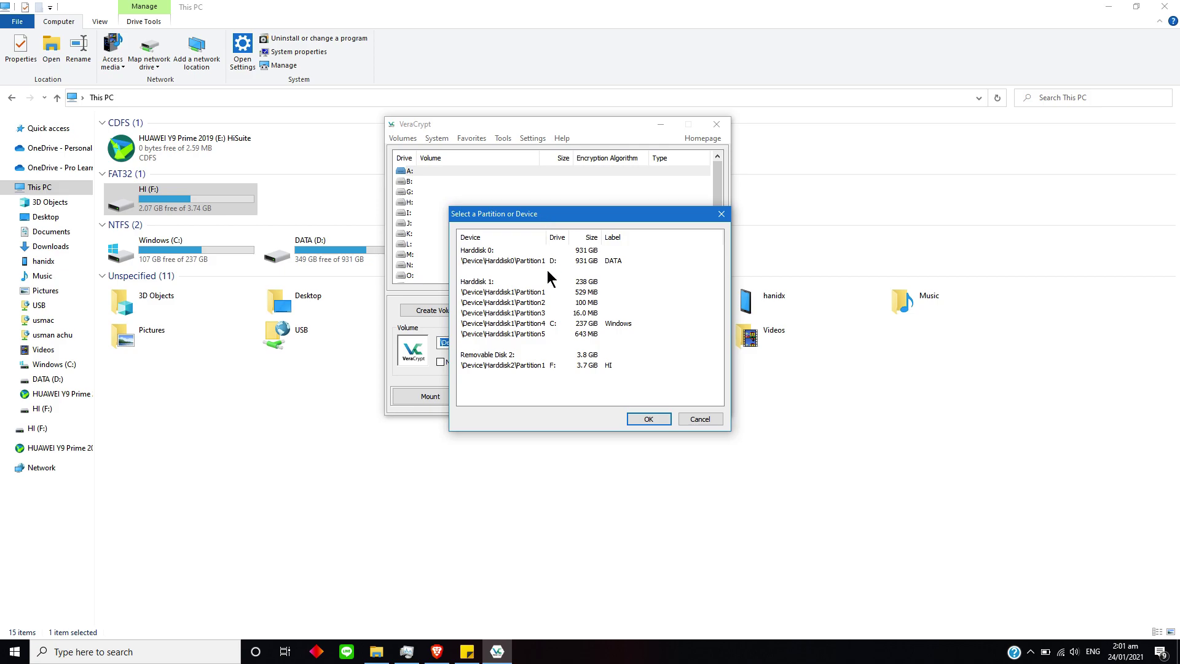
click(480, 356)
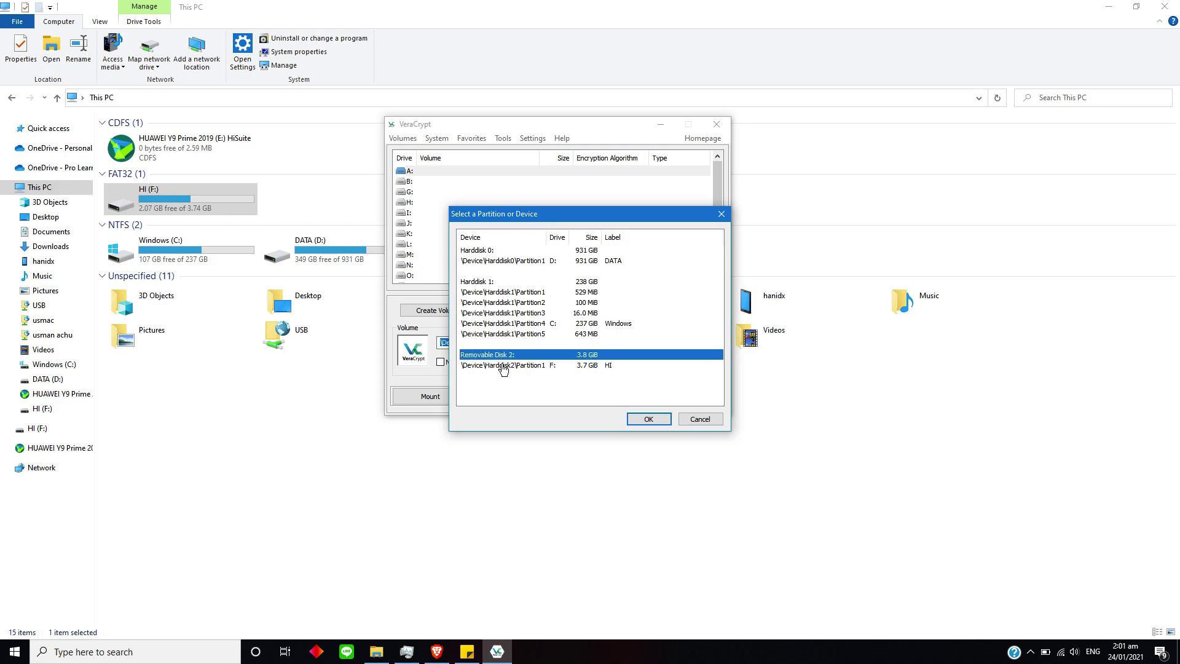
click(647, 422)
click(490, 294)
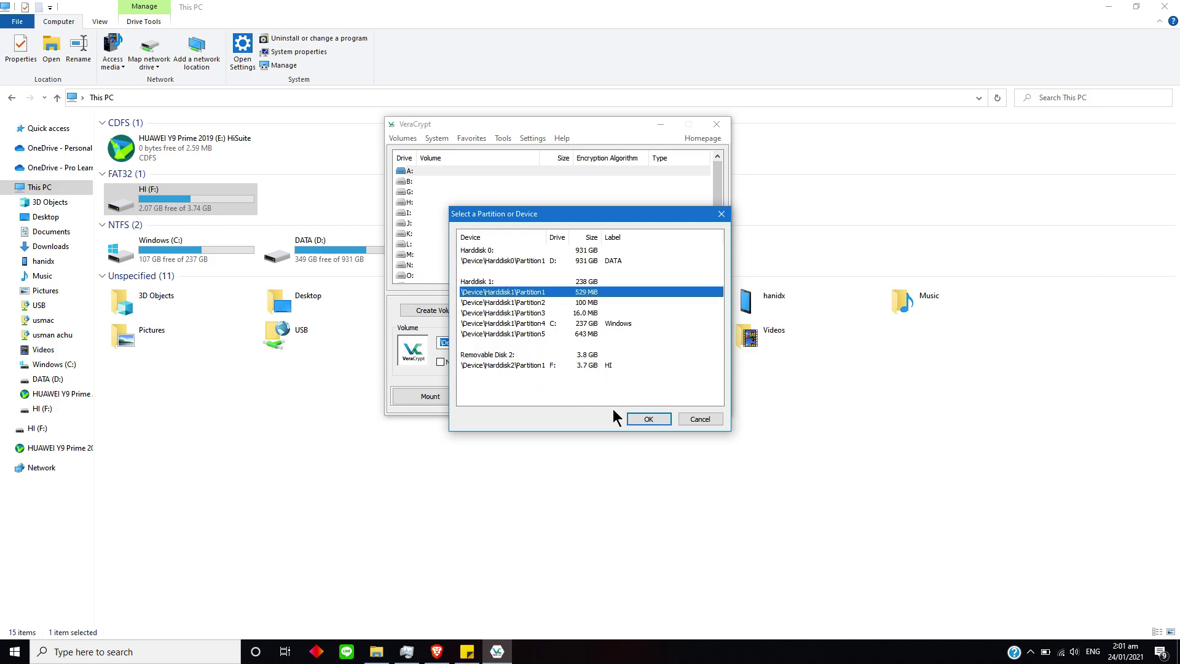
click(493, 357)
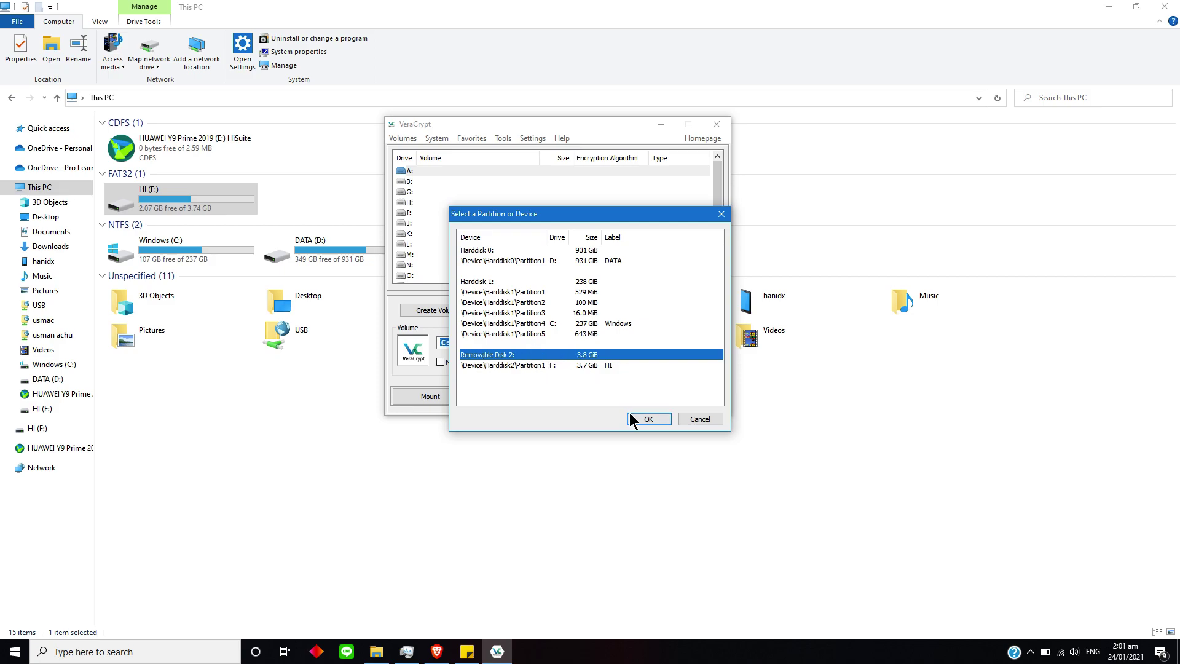
click(648, 419)
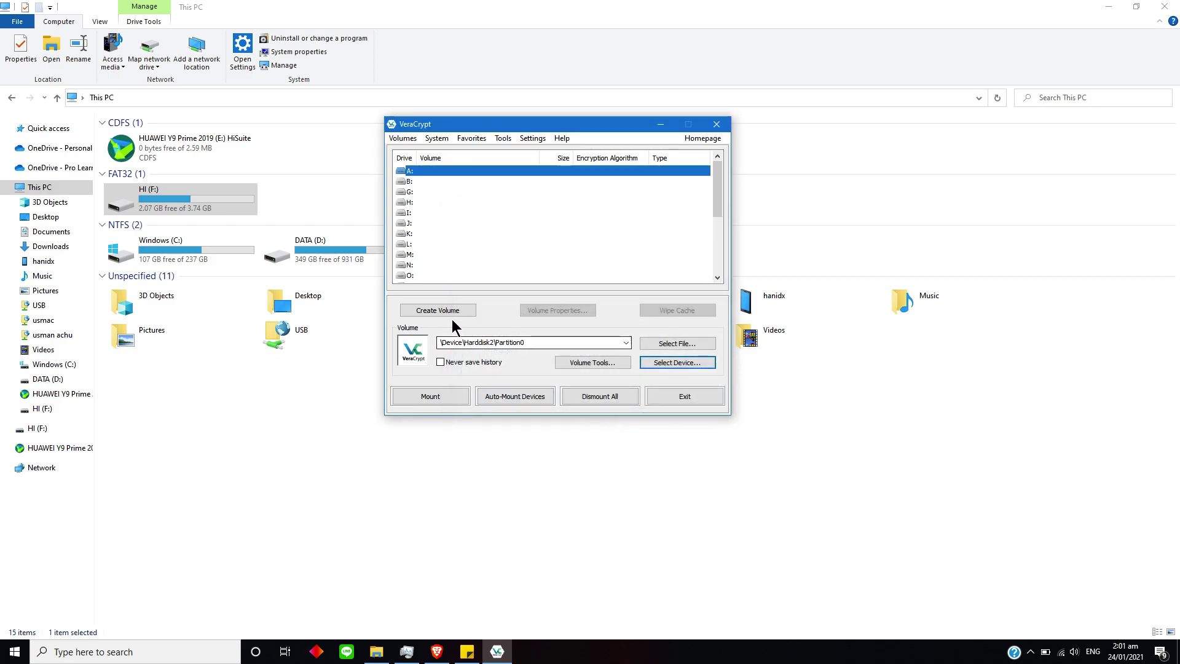
Open the Volume Creation Wizard and choose 'Encrypt a non-system partition/drive'.
click(411, 308)
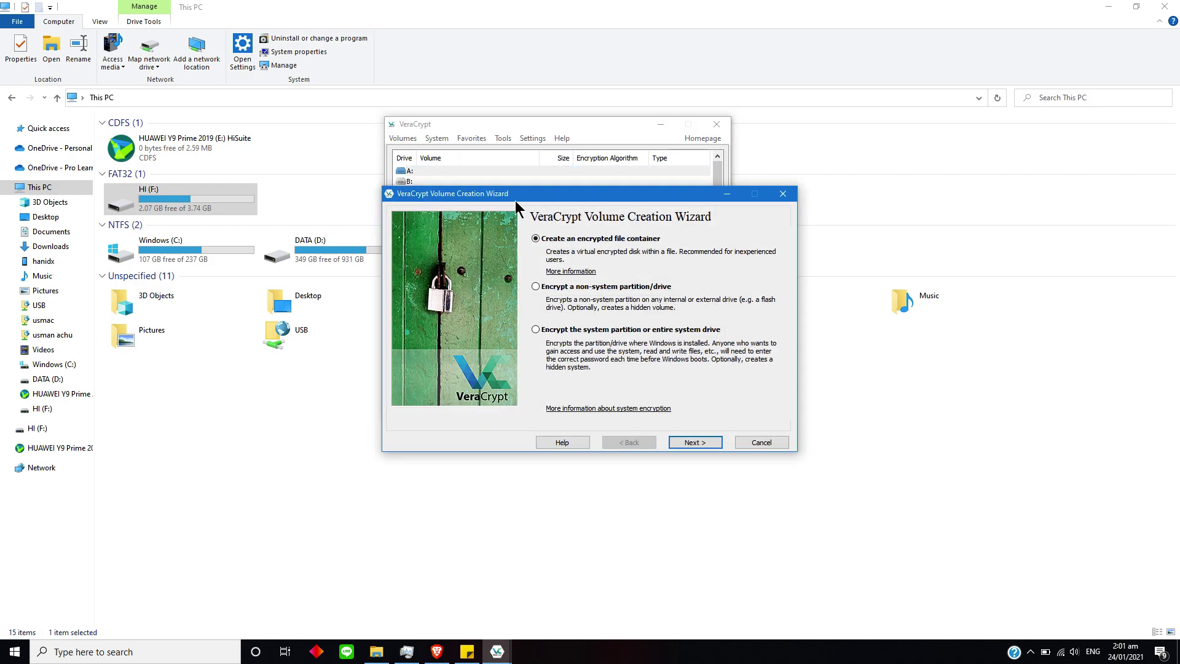
drag(517, 195, 630, 150)
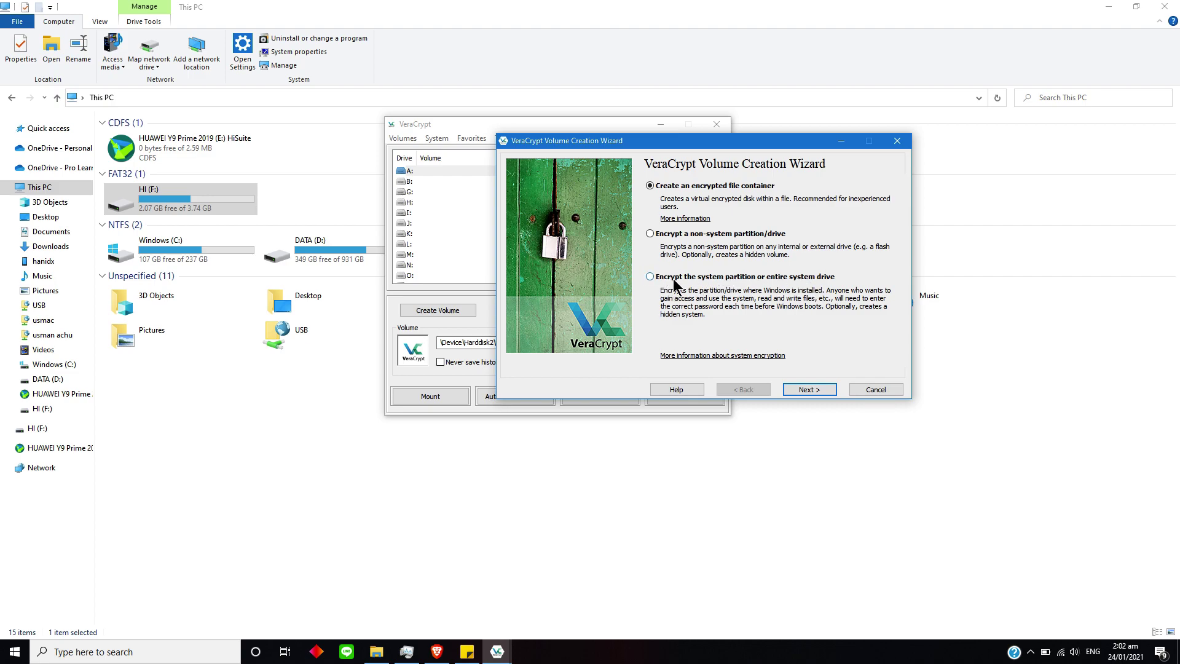
click(654, 233)
Continue the wizard, allow VeraCrypt Format to make changes, and keep a standard volume.
click(809, 389)
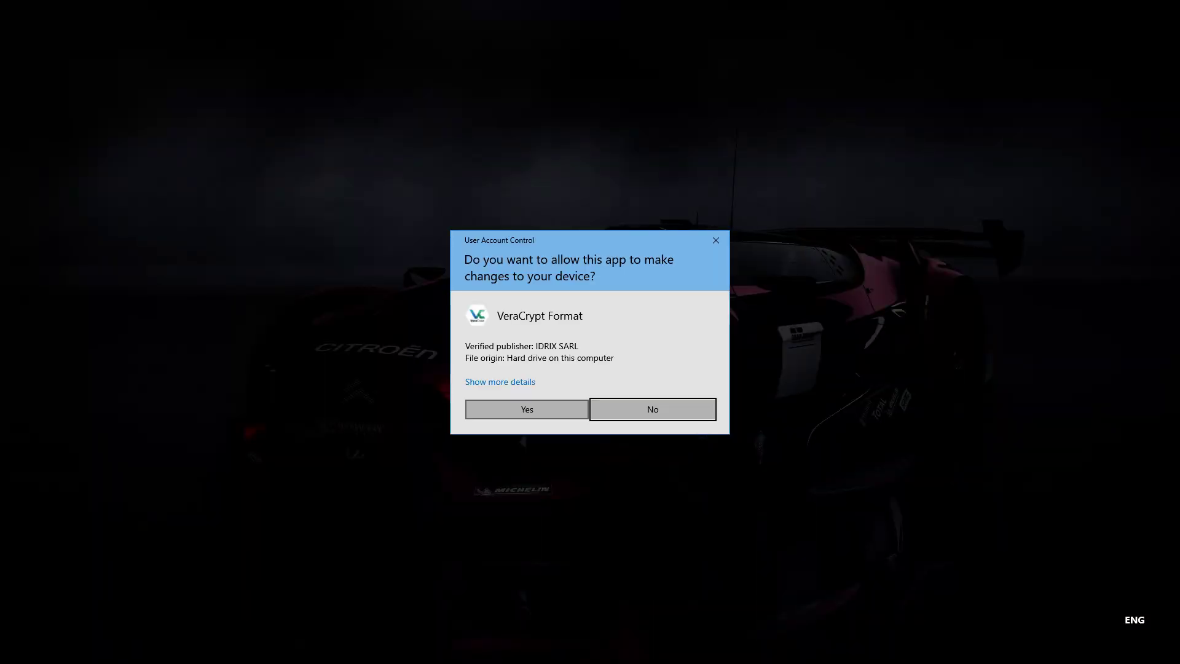
click(527, 409)
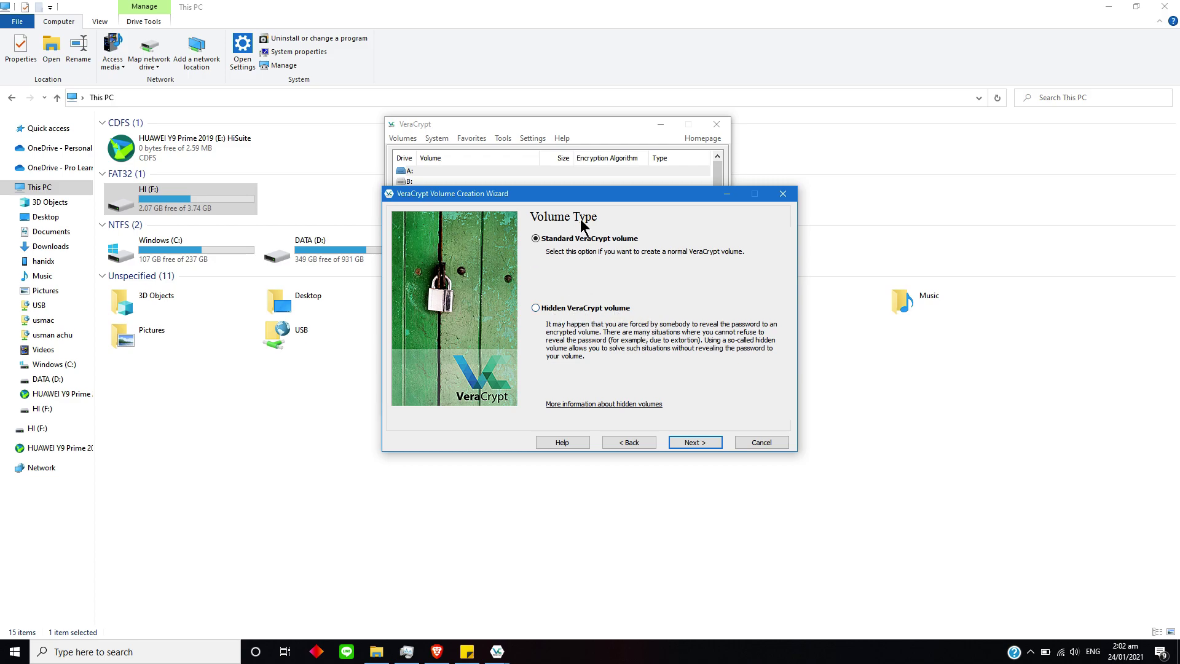
click(685, 443)
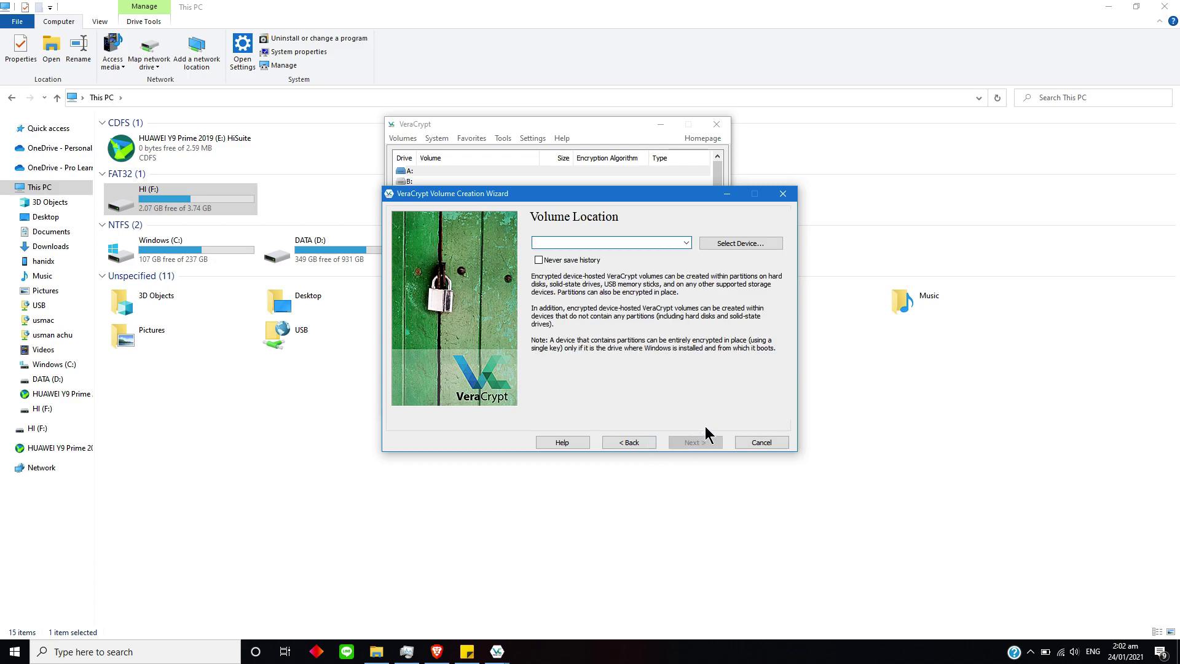
Pick the USB partition F: as the volume location, dismissing the existing-partitions warning.
click(569, 241)
click(737, 244)
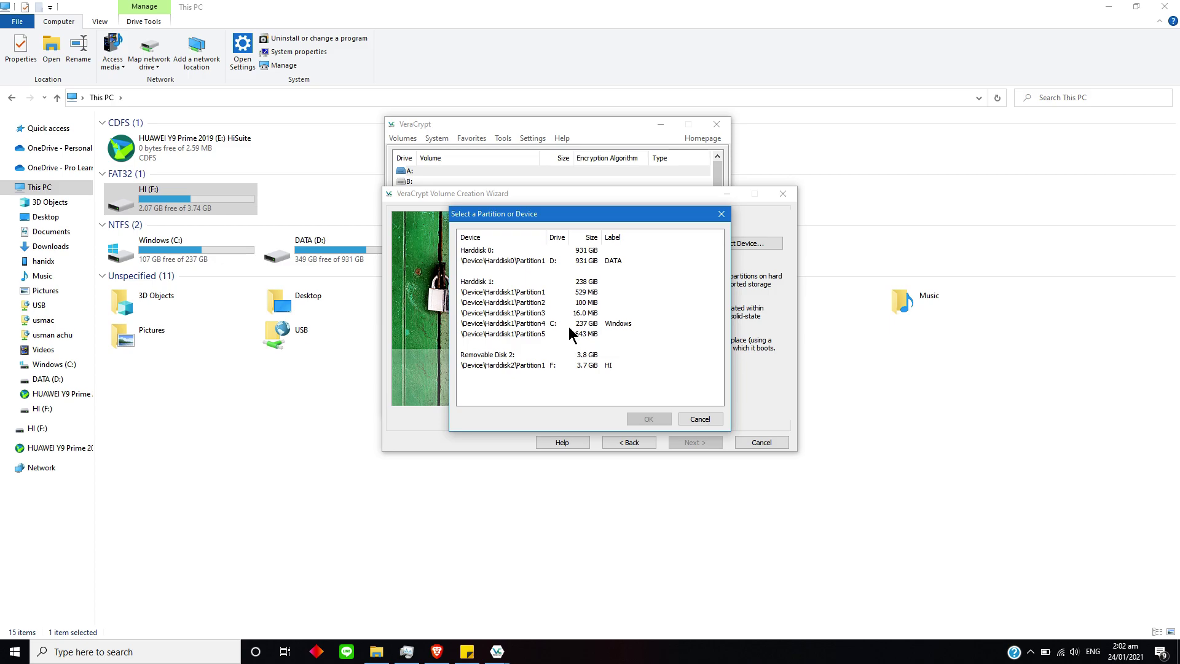
click(483, 355)
click(661, 419)
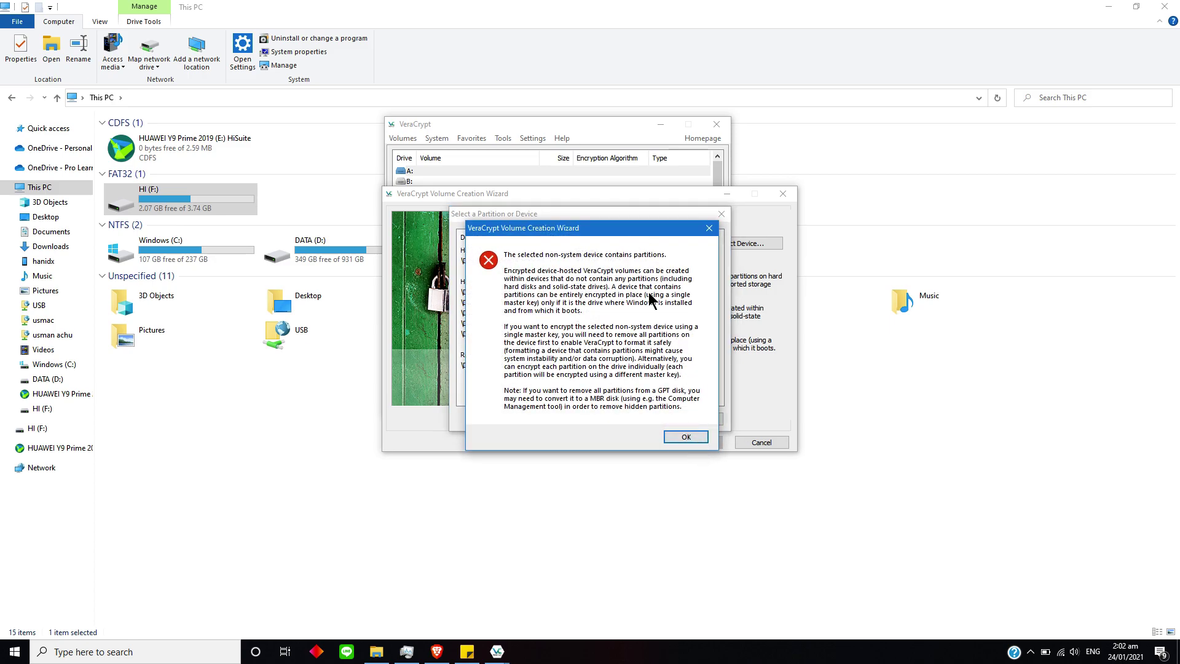
click(686, 436)
click(583, 367)
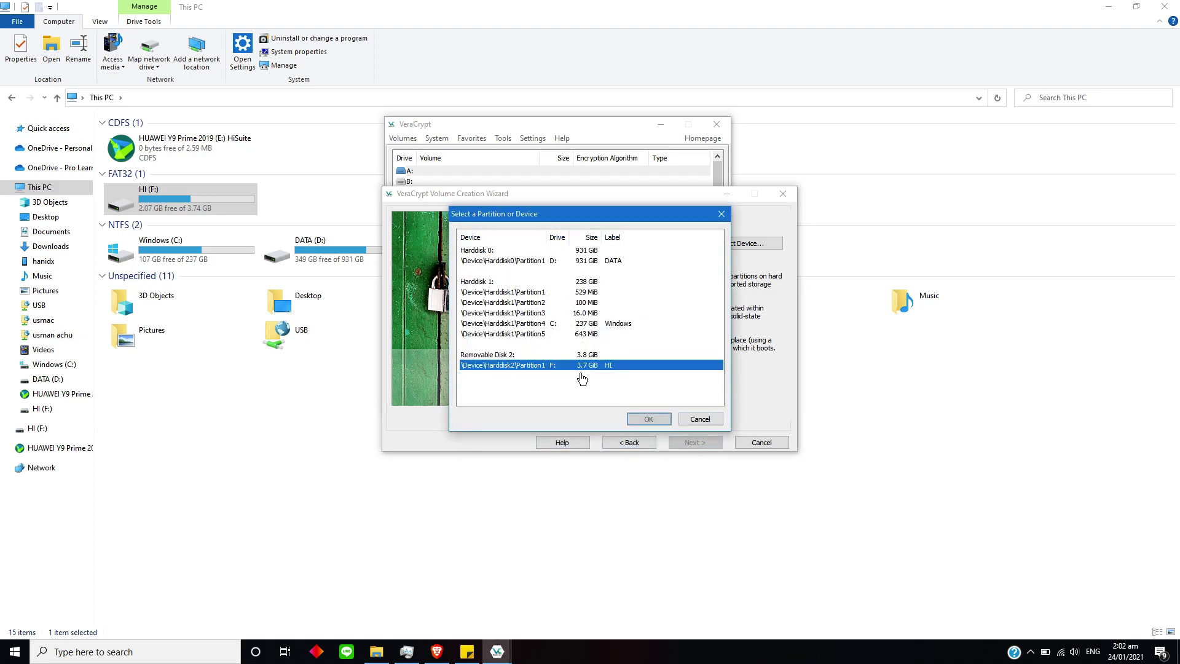
click(666, 419)
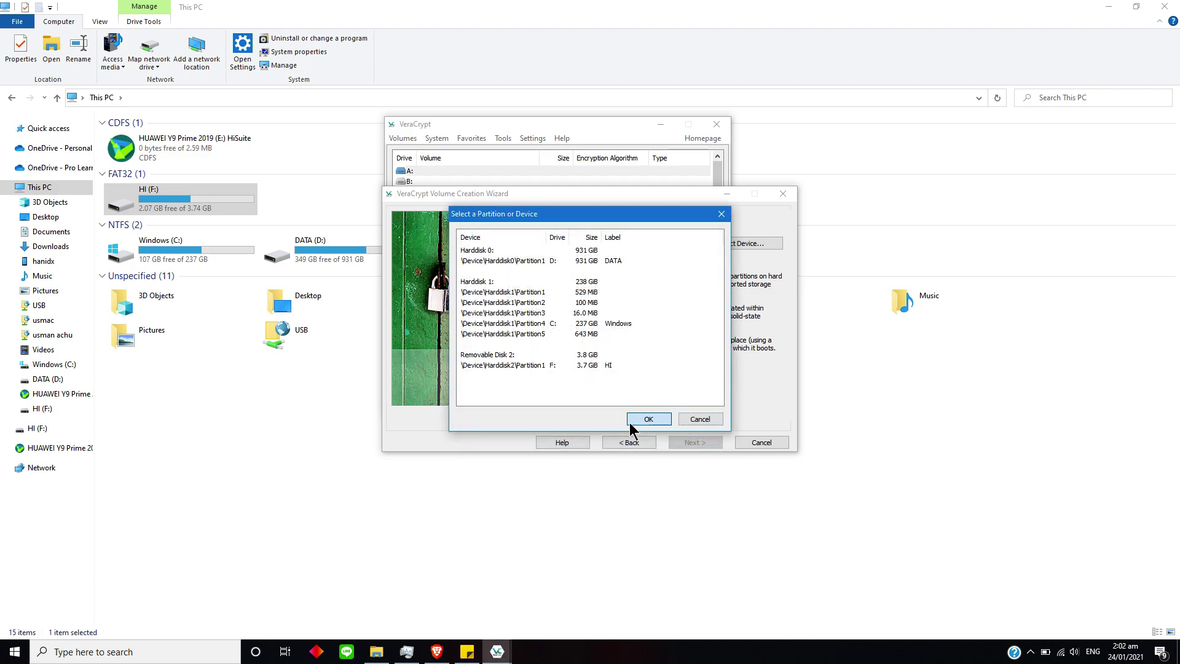
Reselect and confirm \Device\Harddisk2\Partition1 (F:, HI) as the volume location.
click(741, 243)
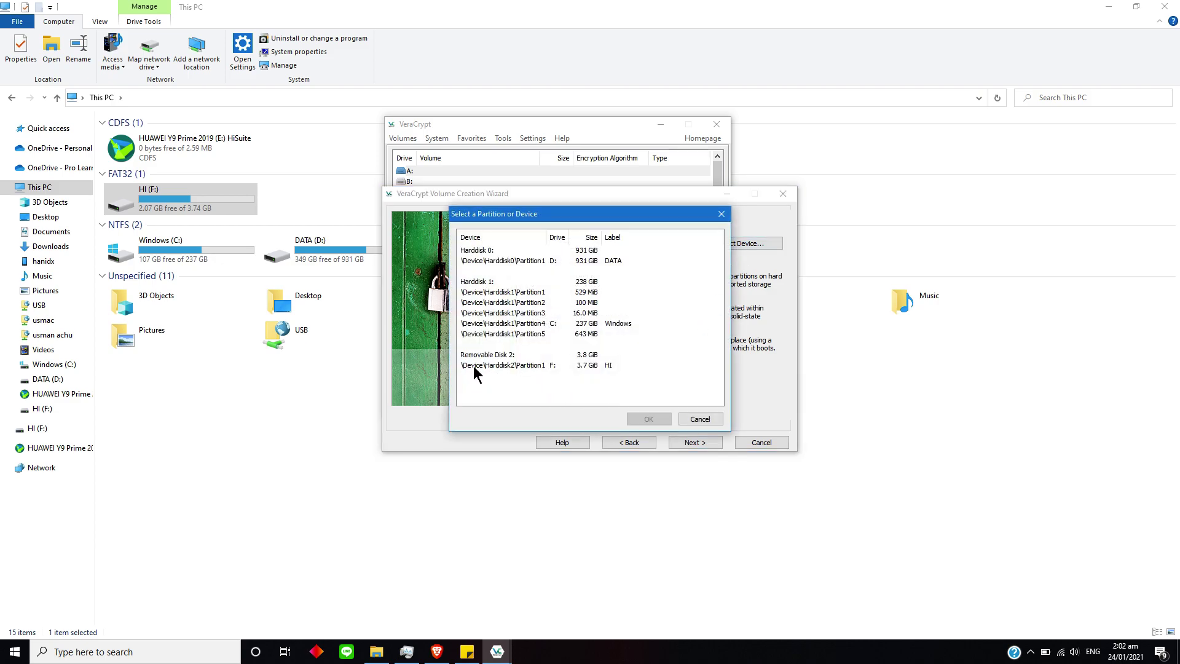
click(614, 367)
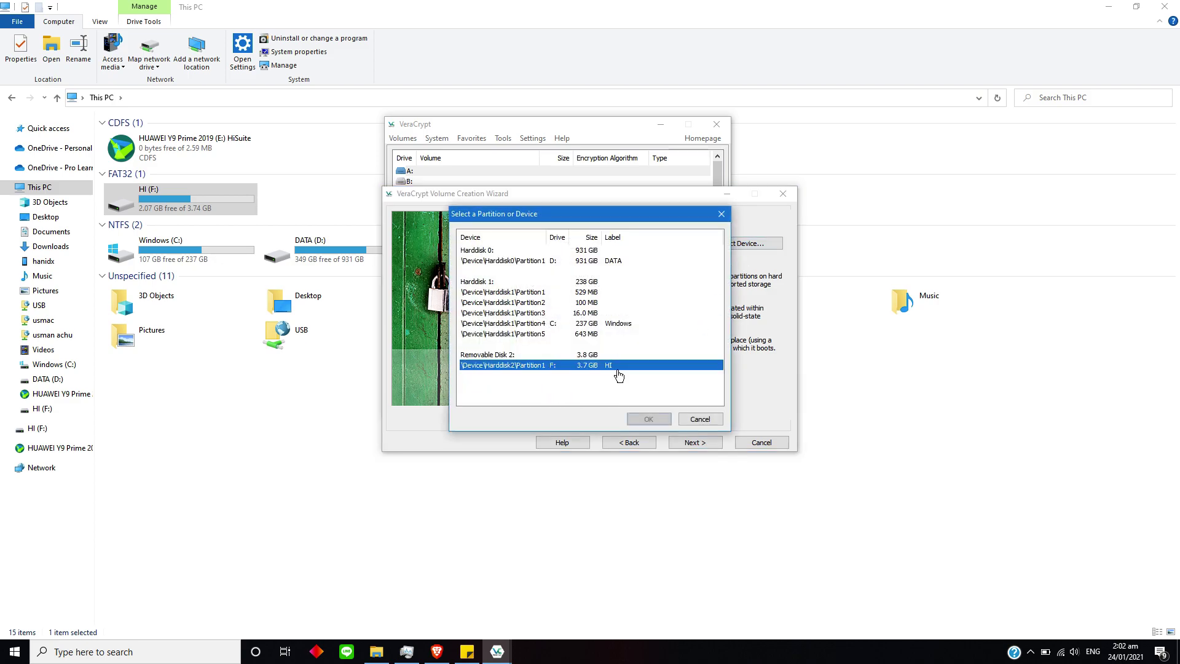
click(648, 419)
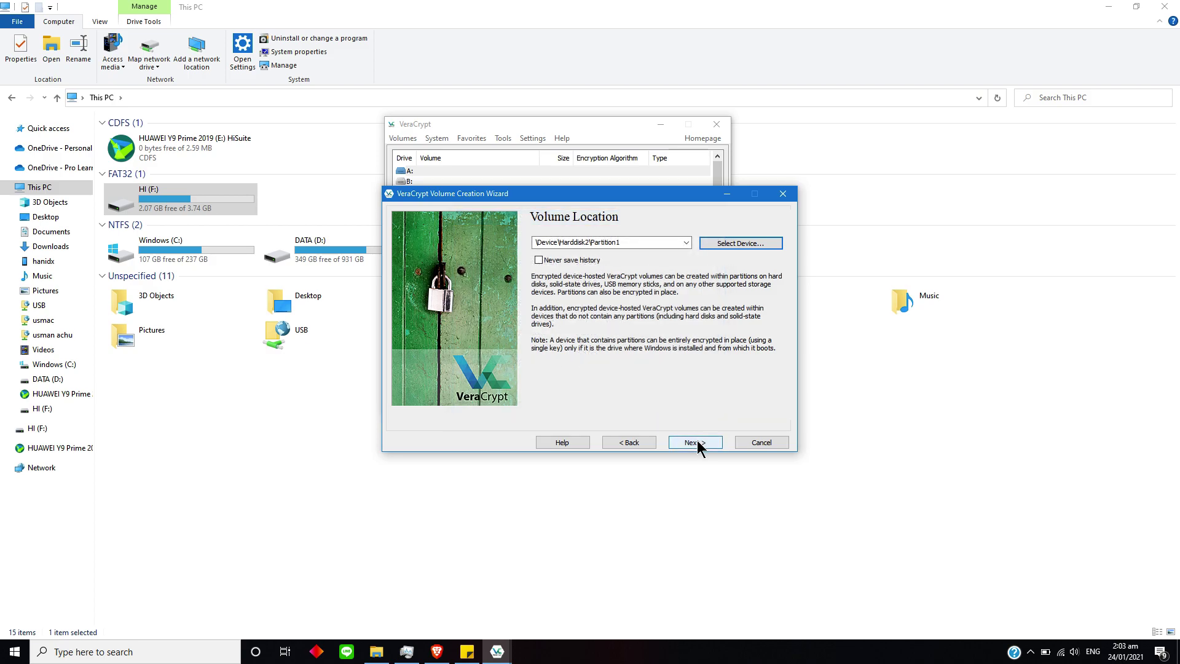
click(740, 243)
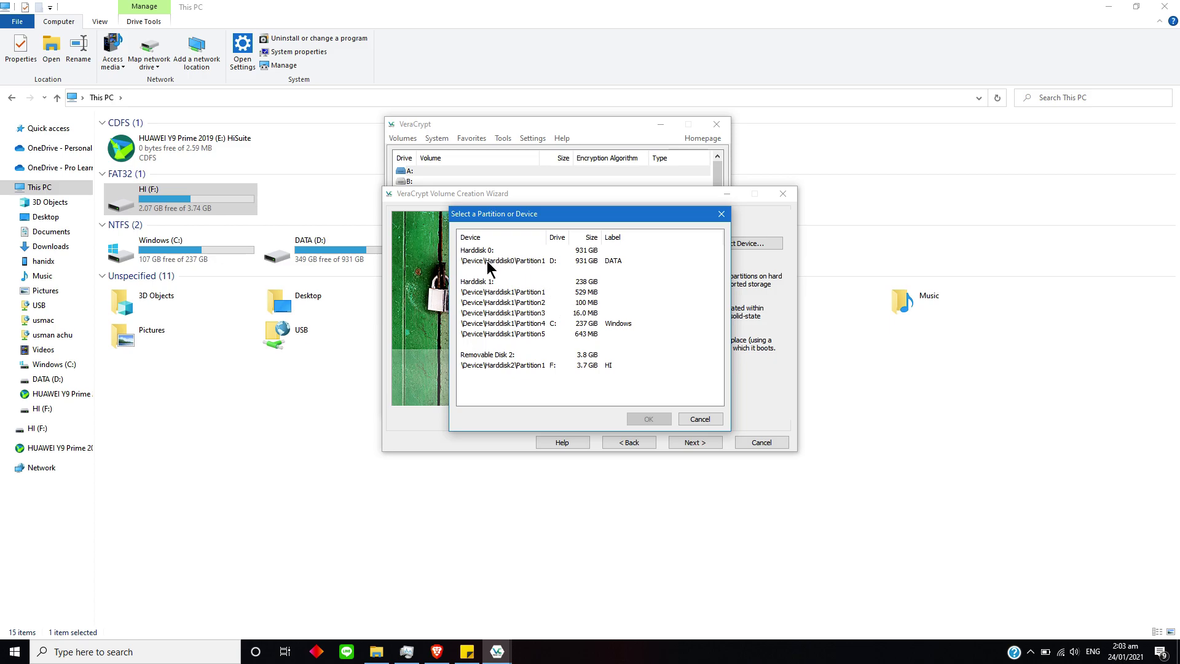
click(525, 269)
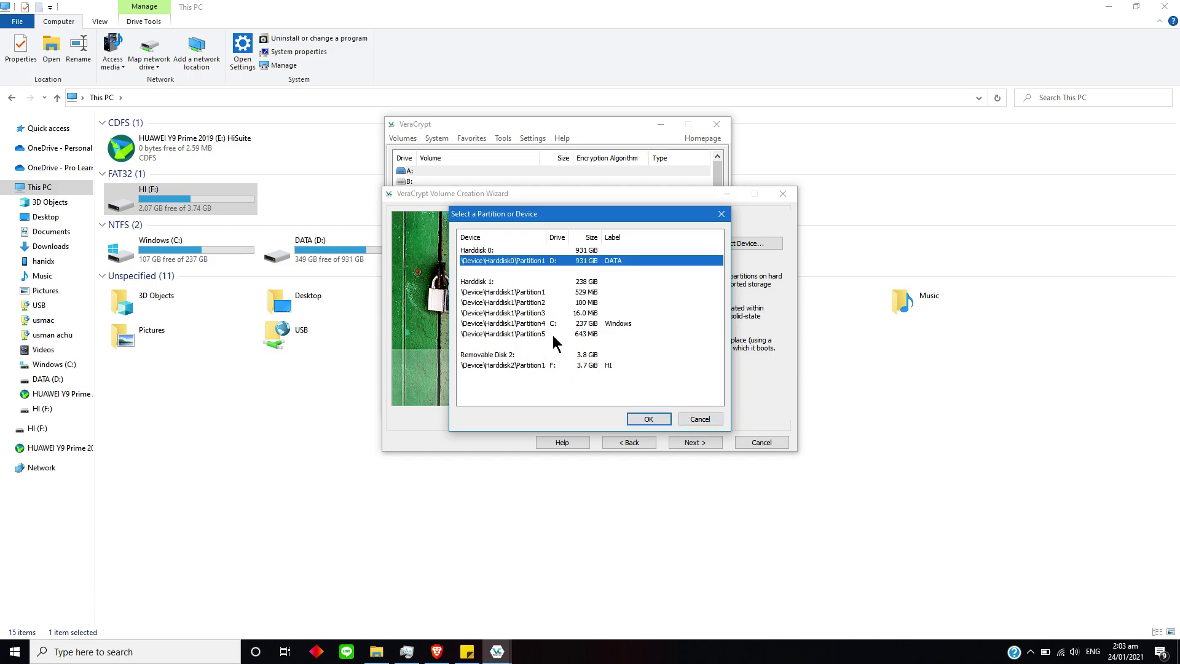
click(510, 365)
click(645, 419)
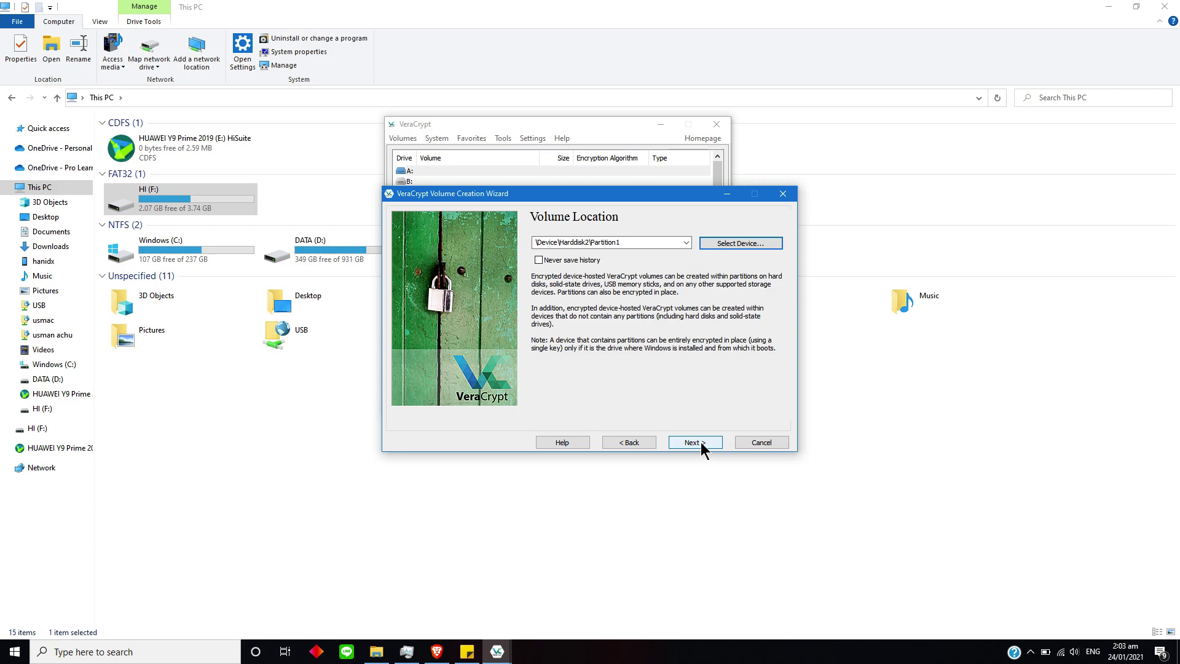
Choose 'Create encrypted volume and format it', keeping AES encryption and SHA-512 hashing.
click(700, 443)
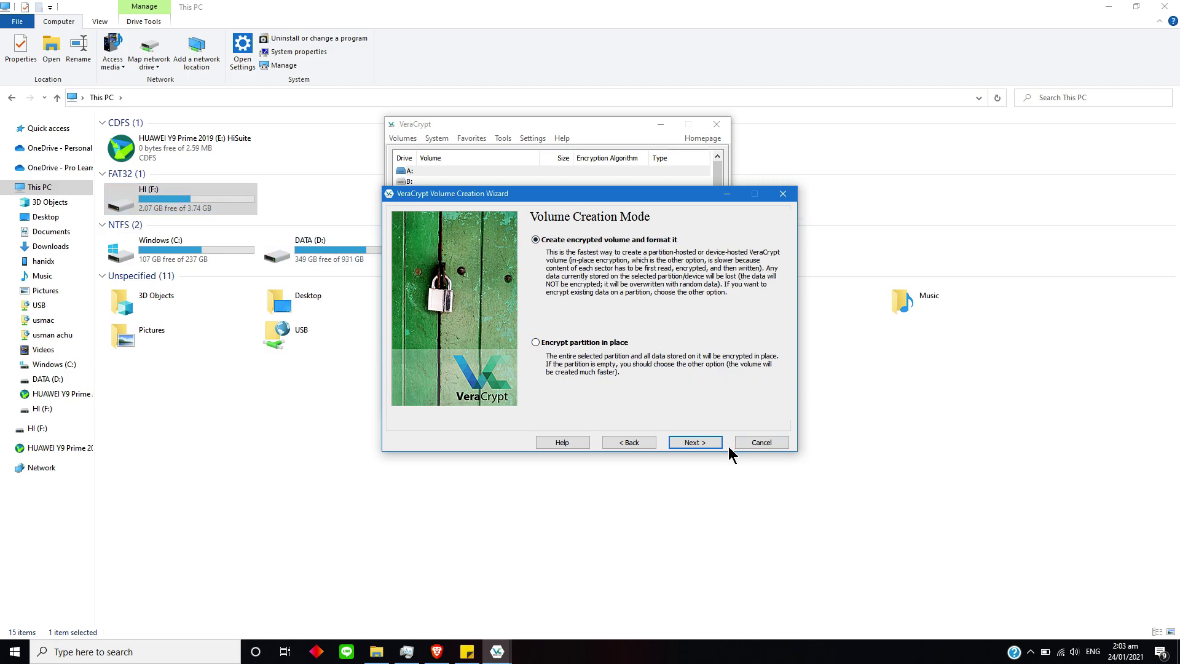
click(692, 442)
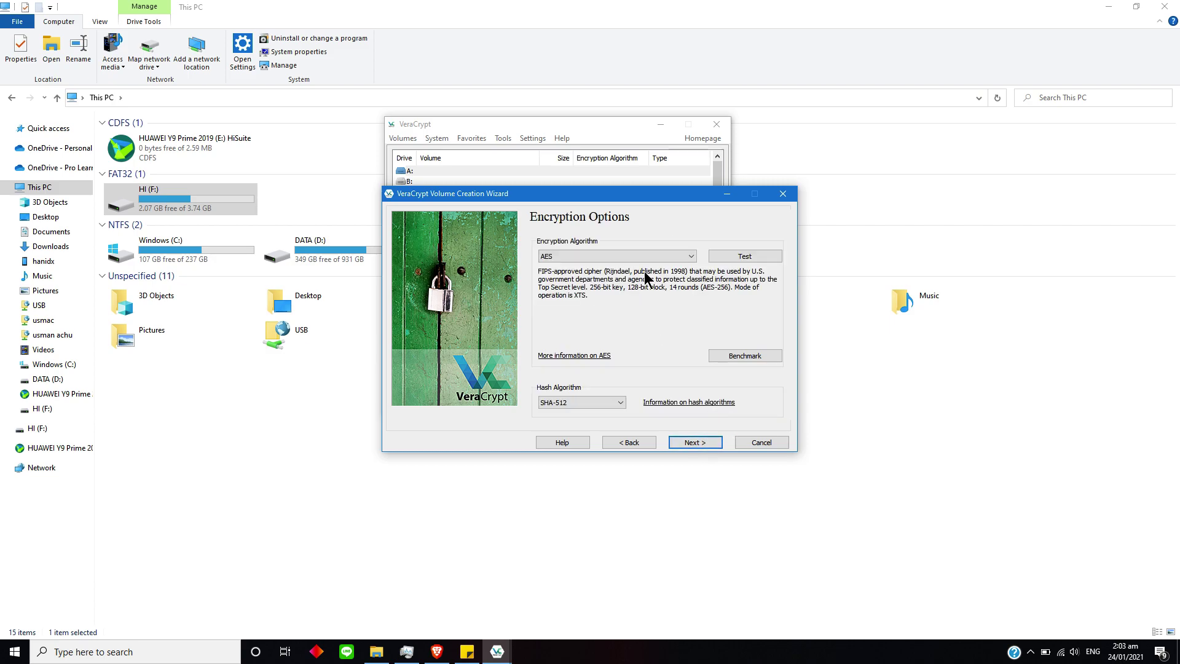
click(628, 254)
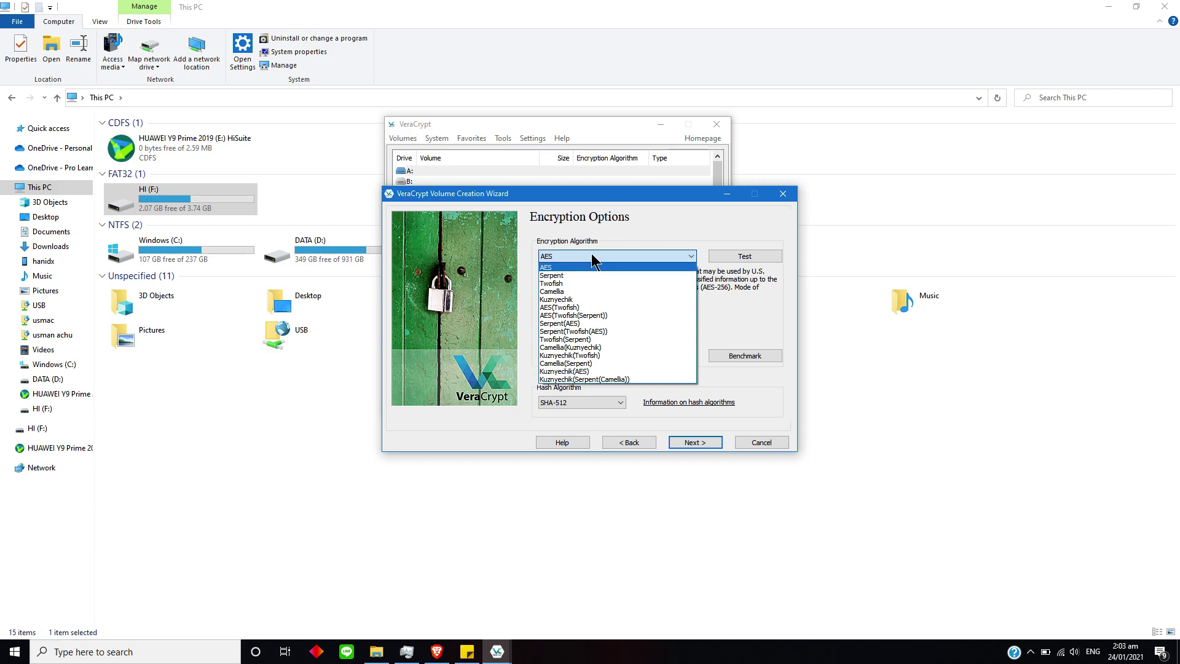
click(575, 267)
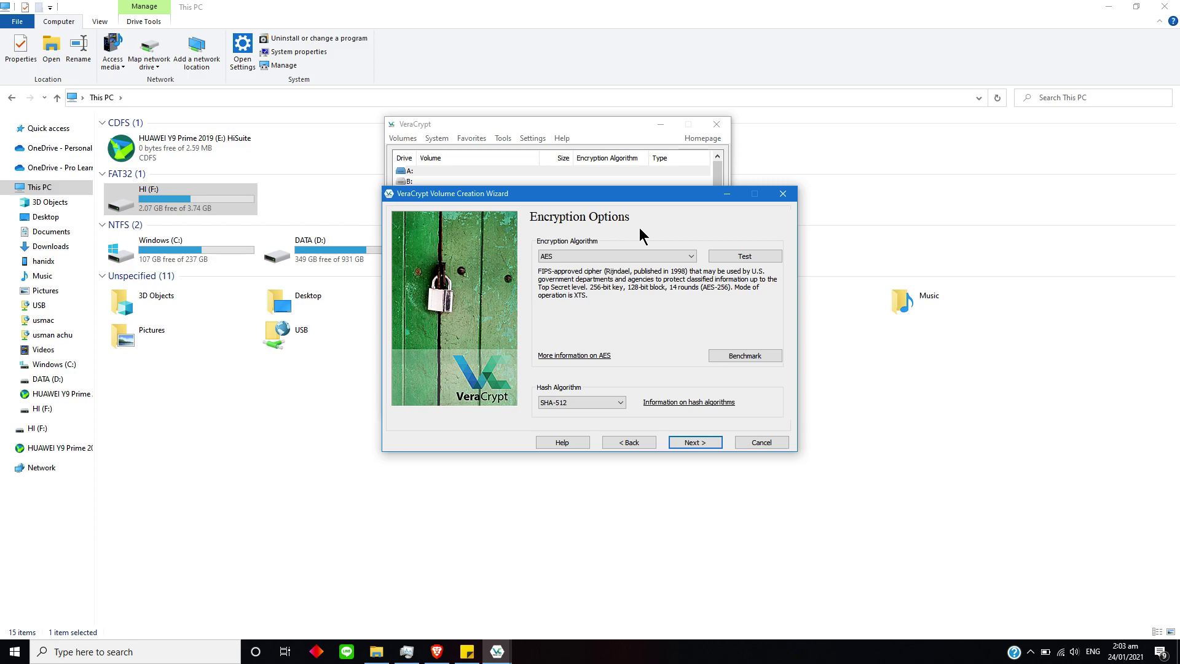
click(580, 402)
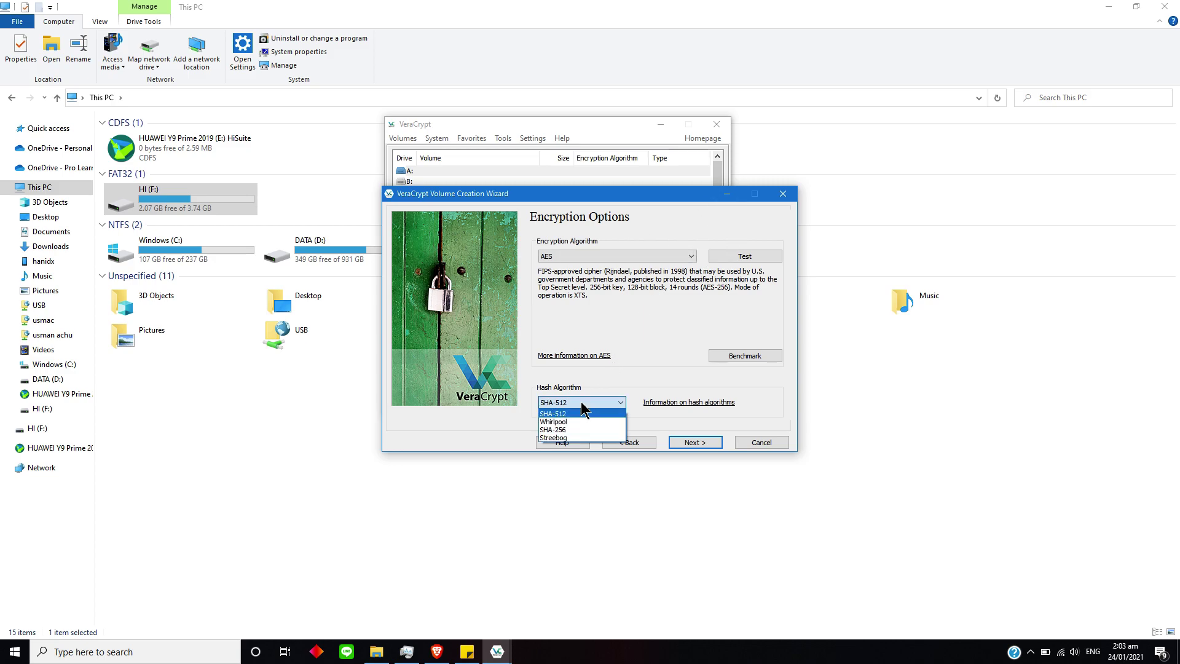
click(587, 413)
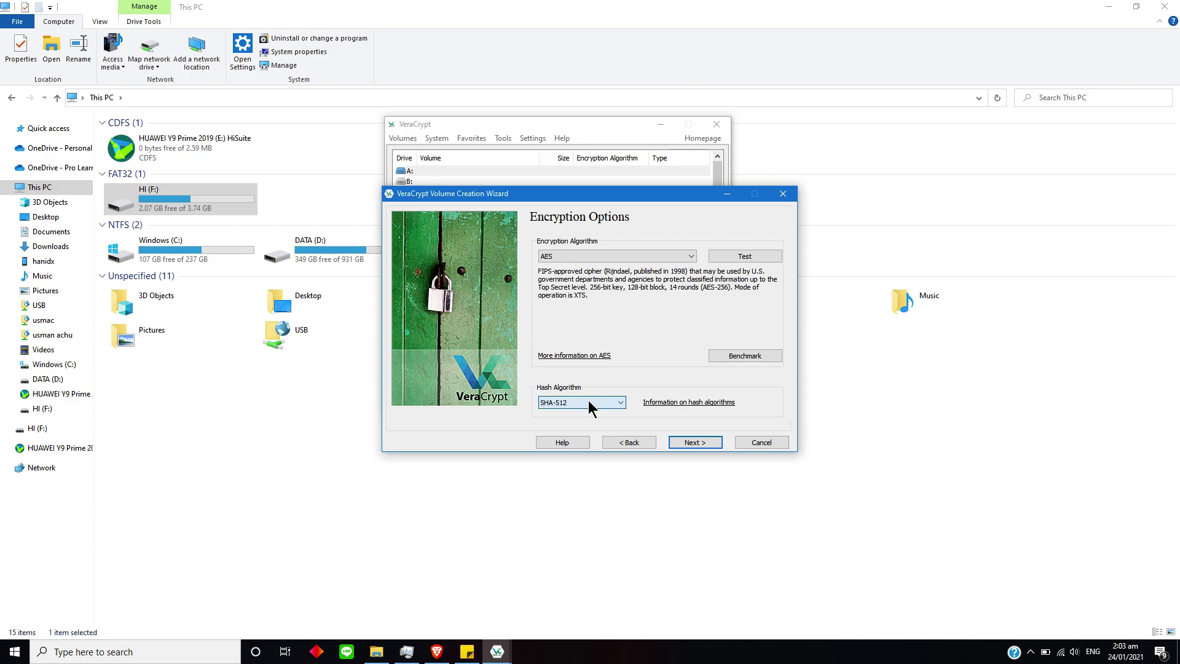
click(704, 443)
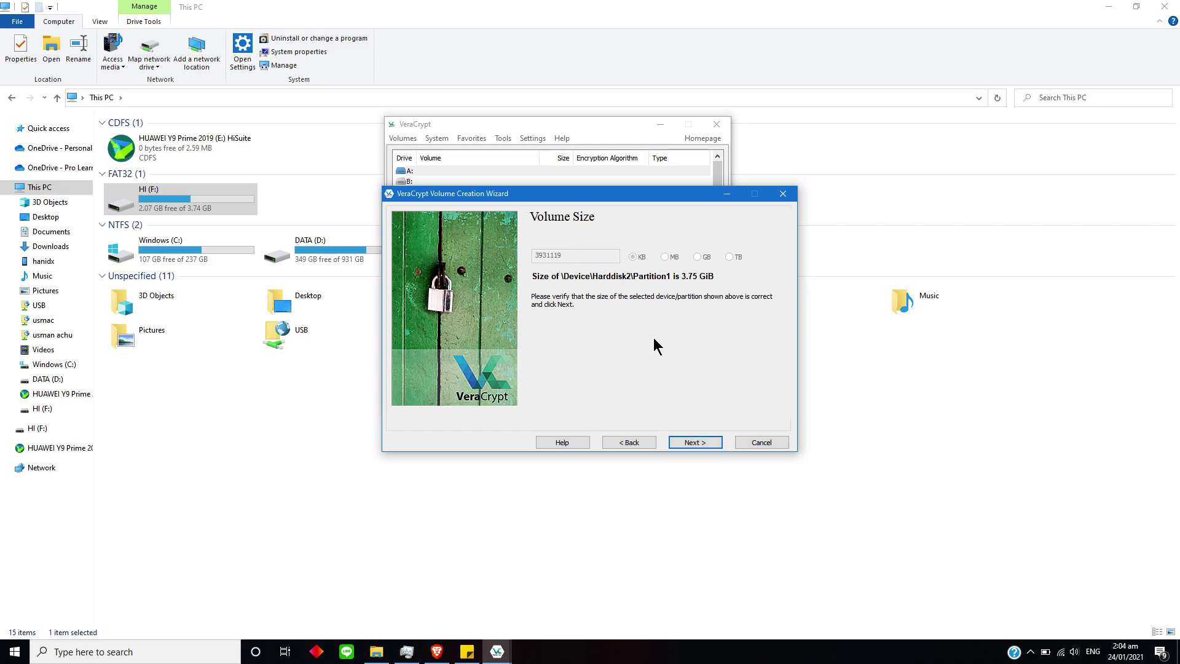
Accept the 3.75 GiB size, type the volume password, and display passwords in plain text.
click(695, 442)
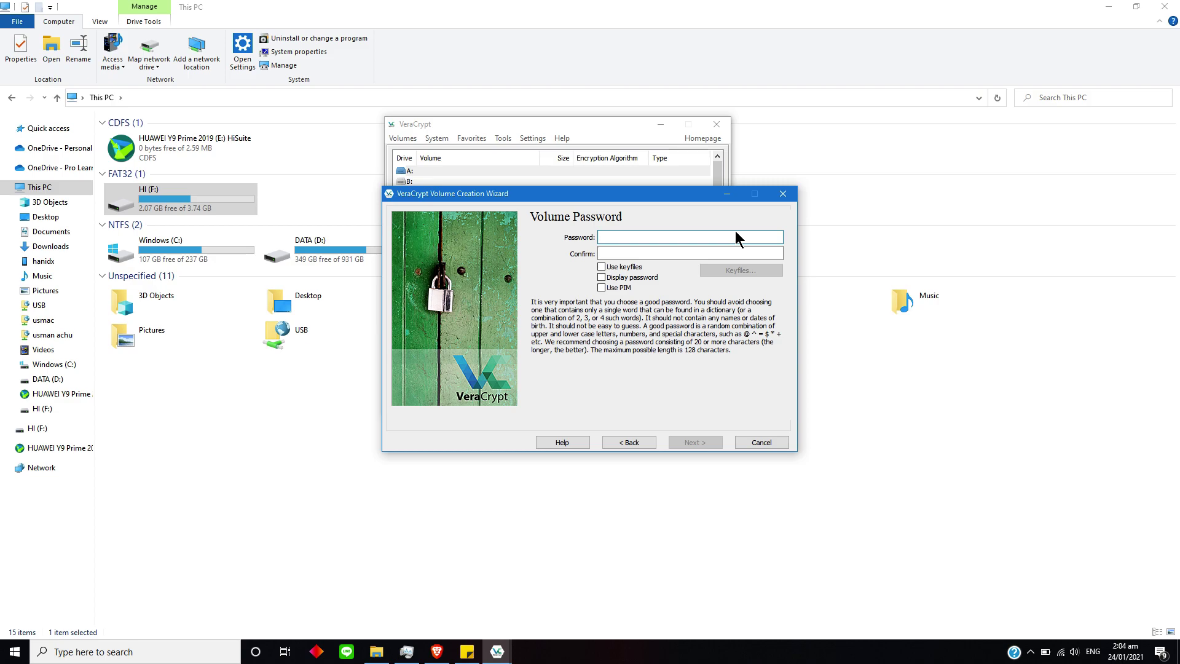
text(12345)
click(690, 253)
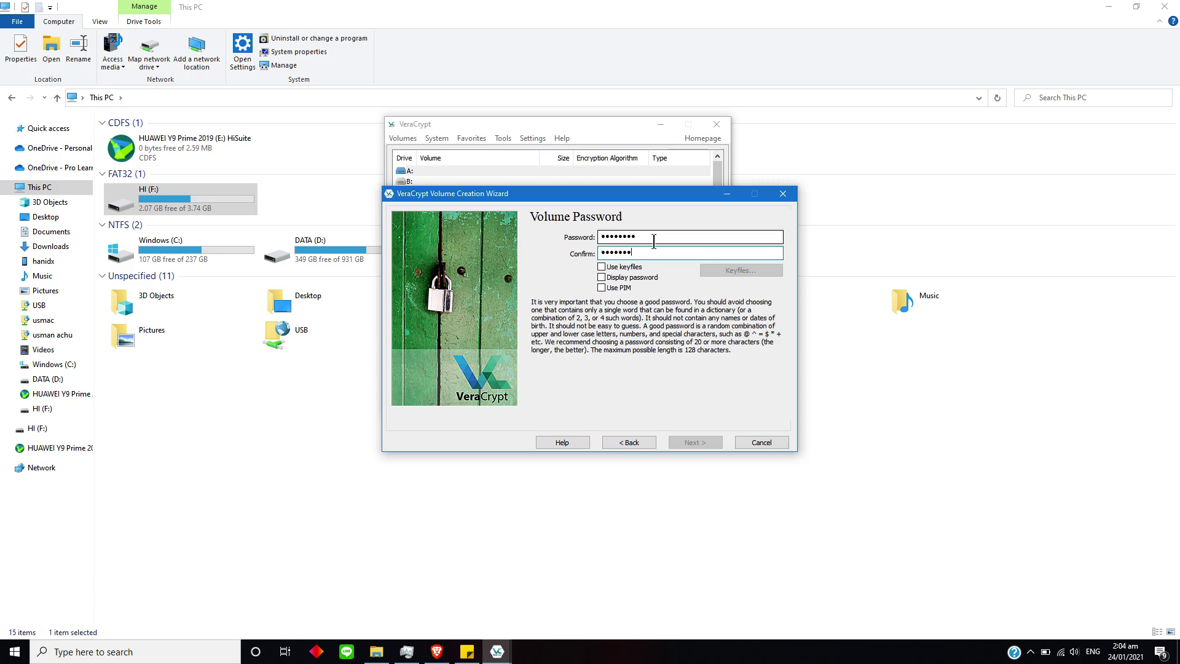
click(602, 278)
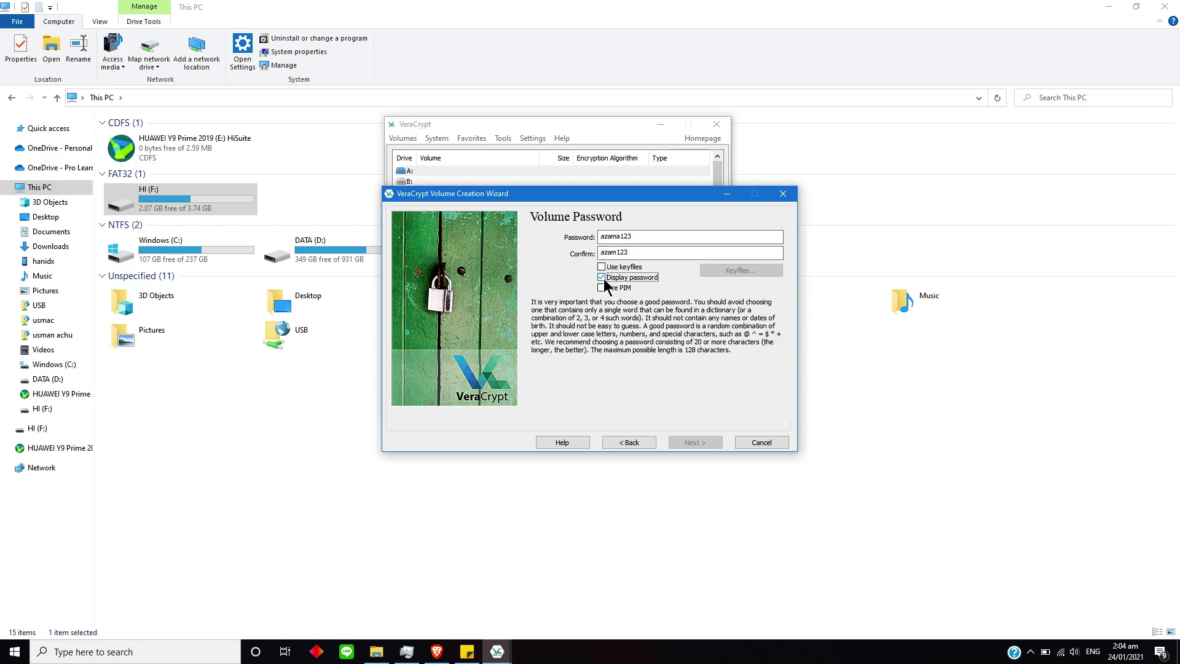
Correct the mistyped Confirm password so it matches the Password field.
drag(617, 252, 621, 253)
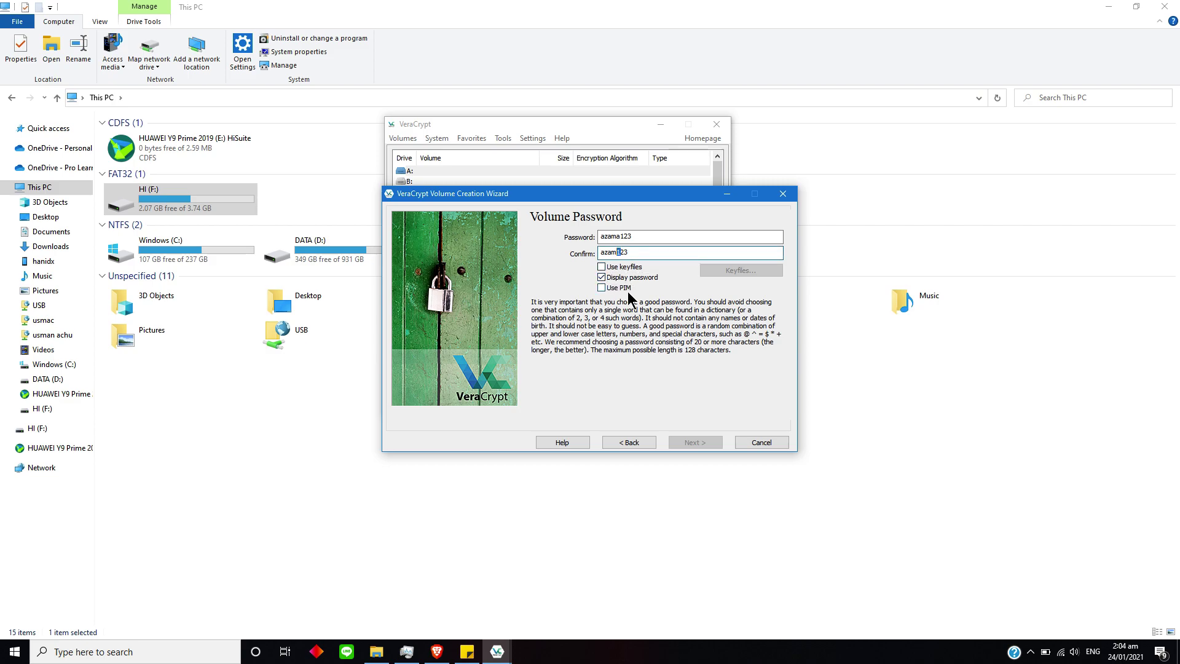
text(a)
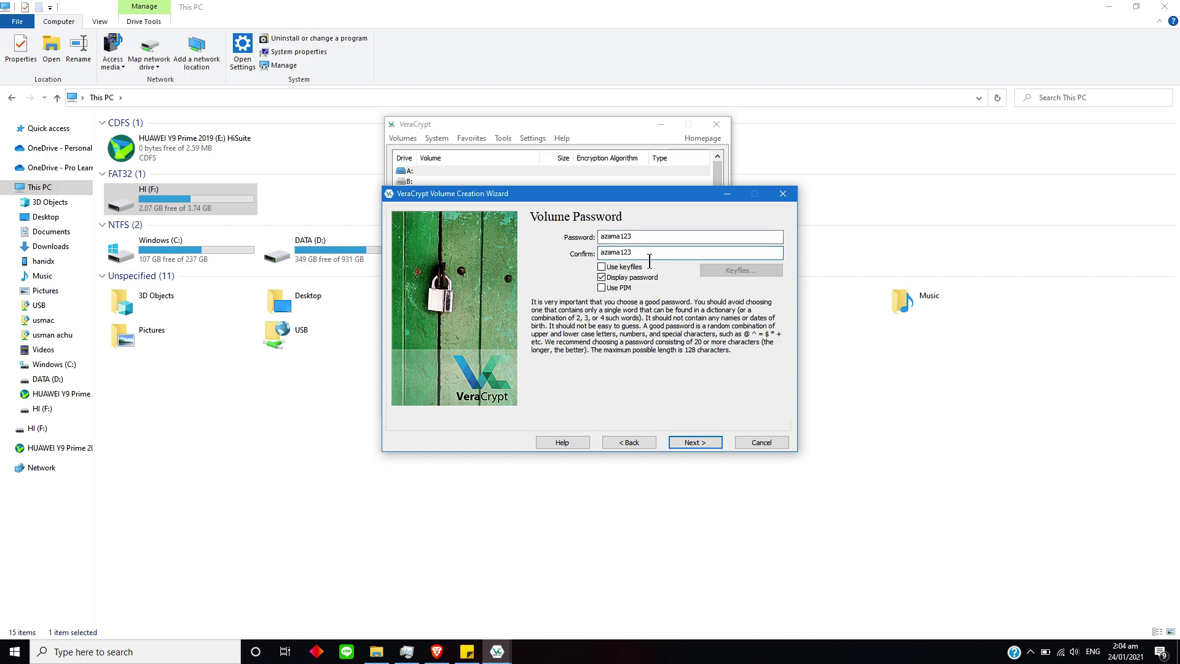
drag(647, 261, 605, 263)
click(617, 264)
double_click(644, 264)
click(660, 257)
Continue past the password page and answer Yes to the short-password warning.
click(698, 446)
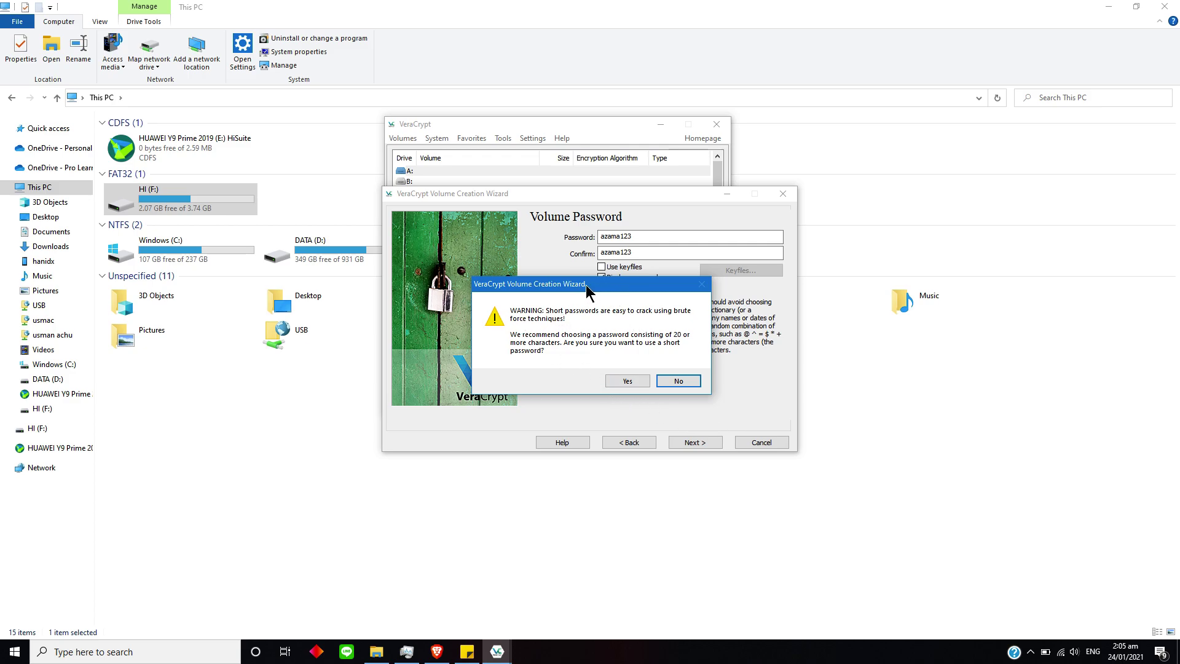
drag(587, 286, 629, 303)
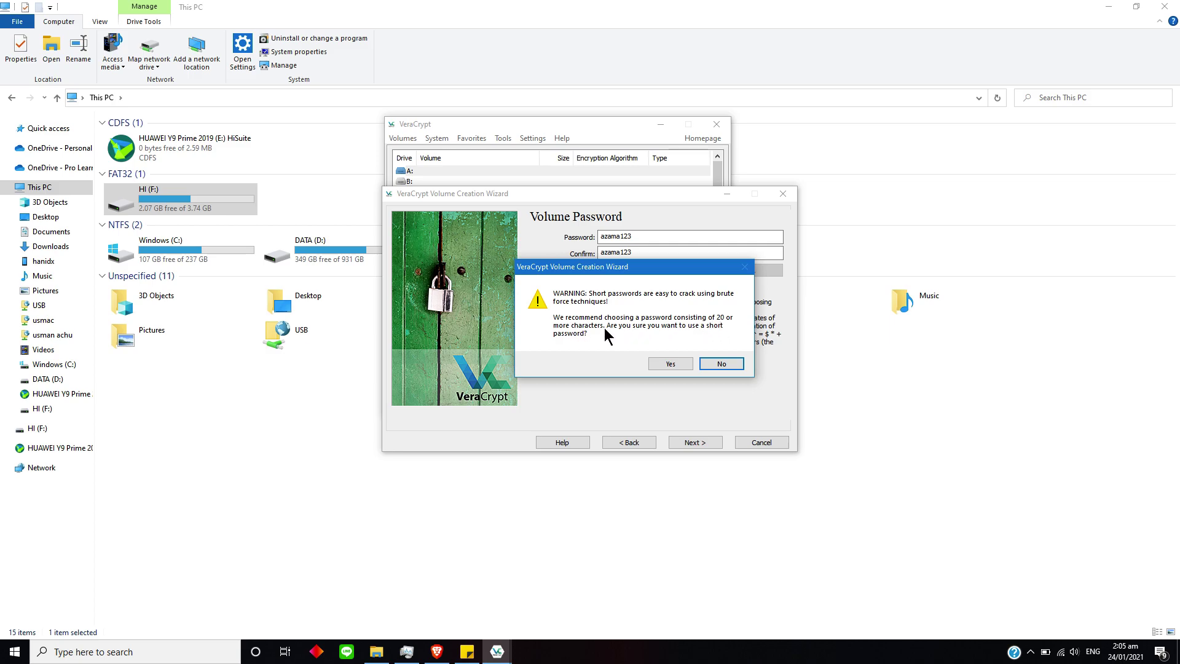
click(670, 365)
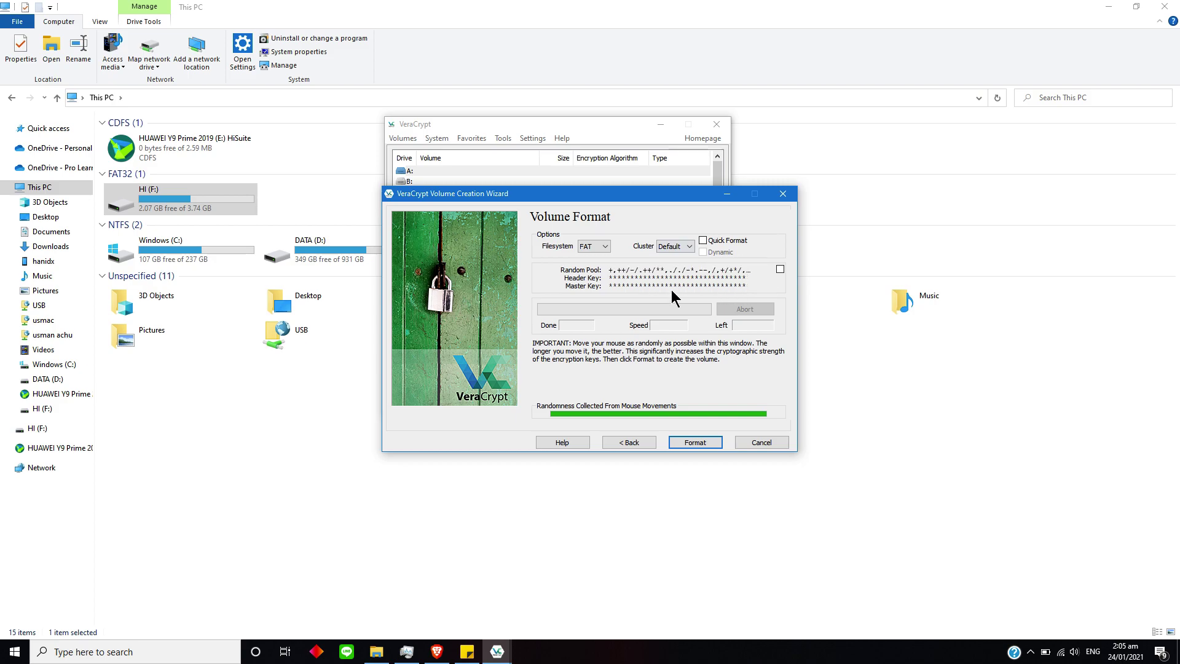
Start the FAT format and agree to erase existing files on the USB partition.
click(694, 442)
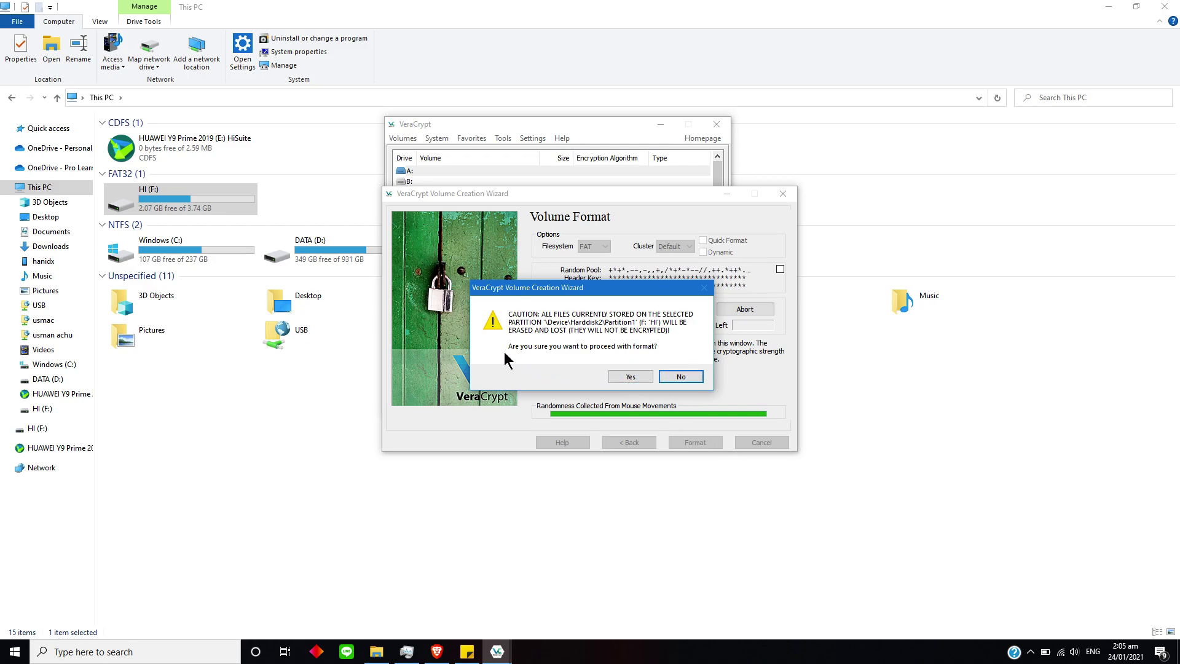
click(631, 378)
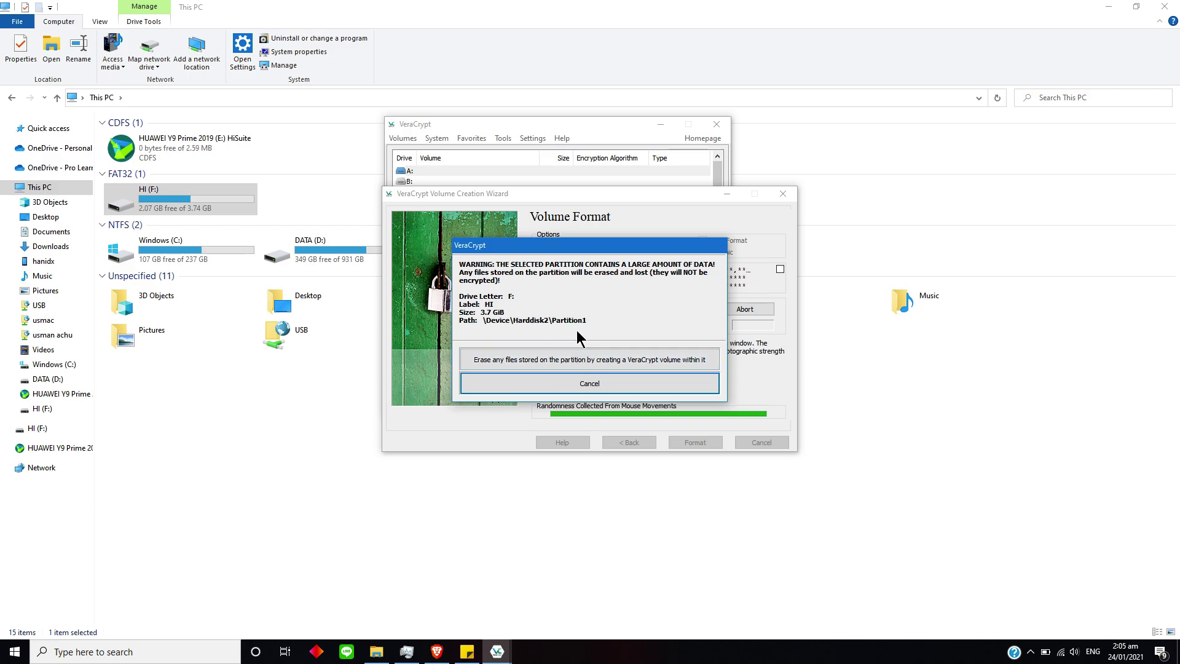
click(509, 360)
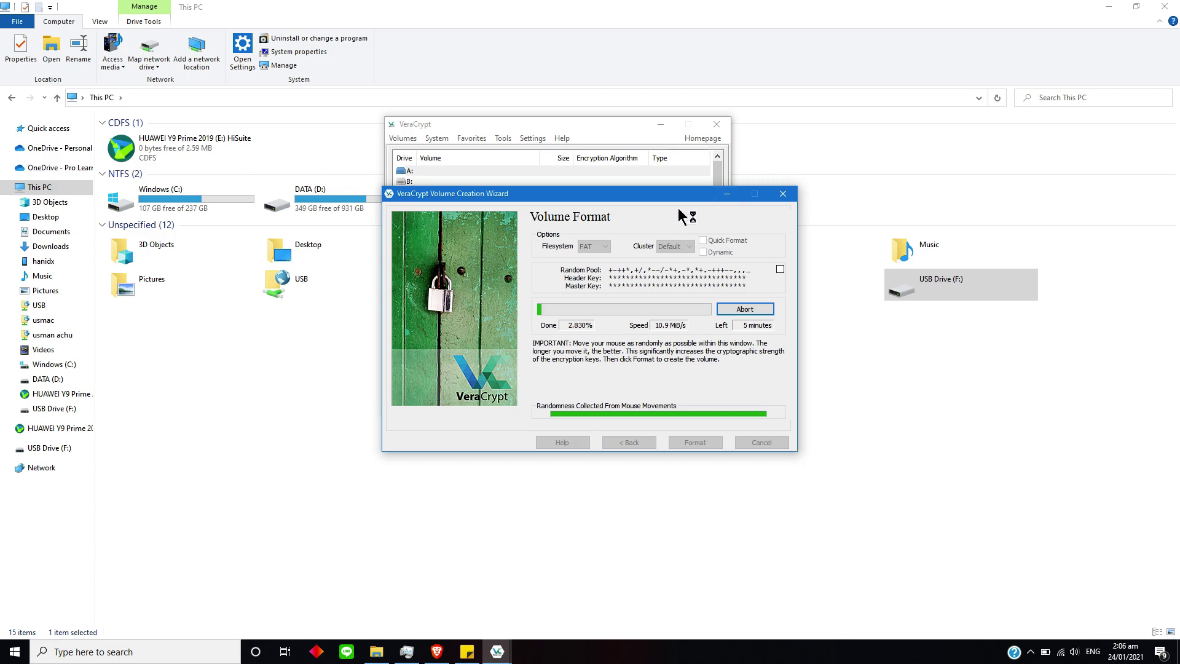
Move the Volume Creation Wizard up and left while the format progresses.
drag(632, 195, 543, 181)
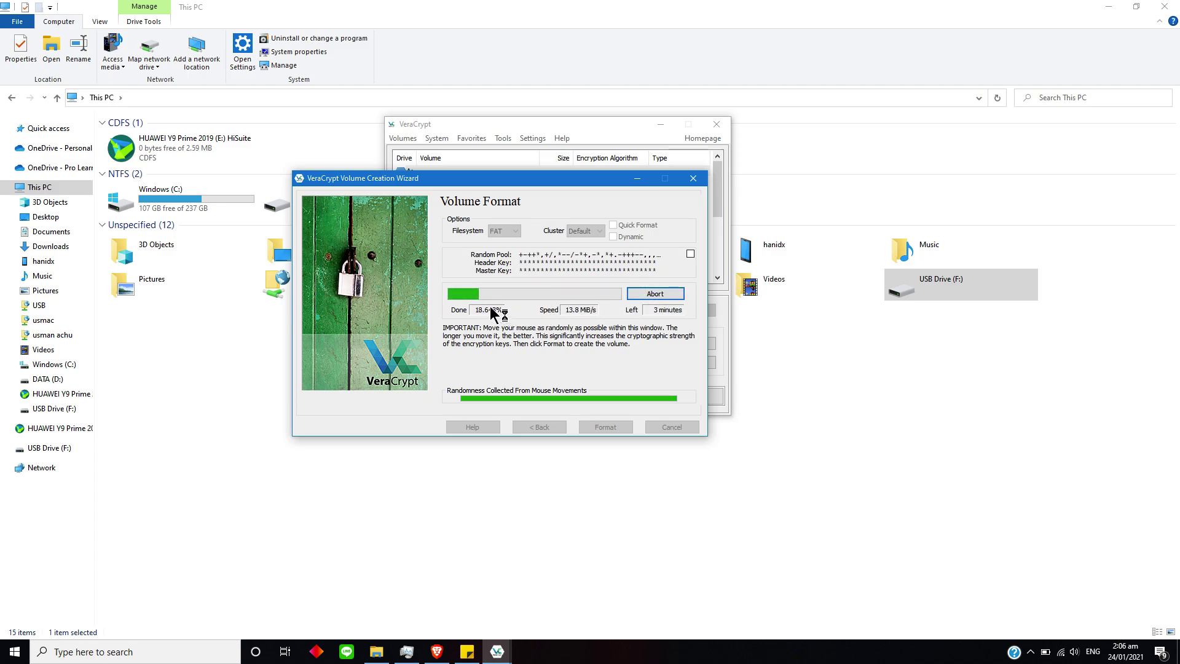
Abort the running format and dismiss the stopped-format notice.
click(655, 294)
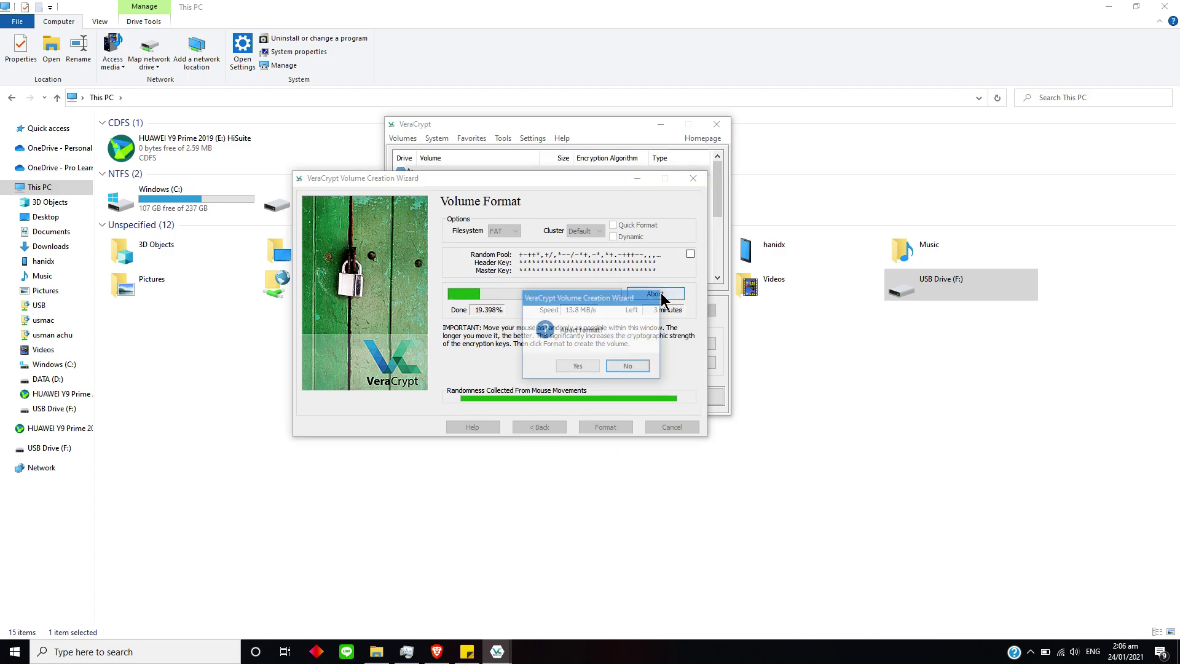
click(600, 365)
click(592, 364)
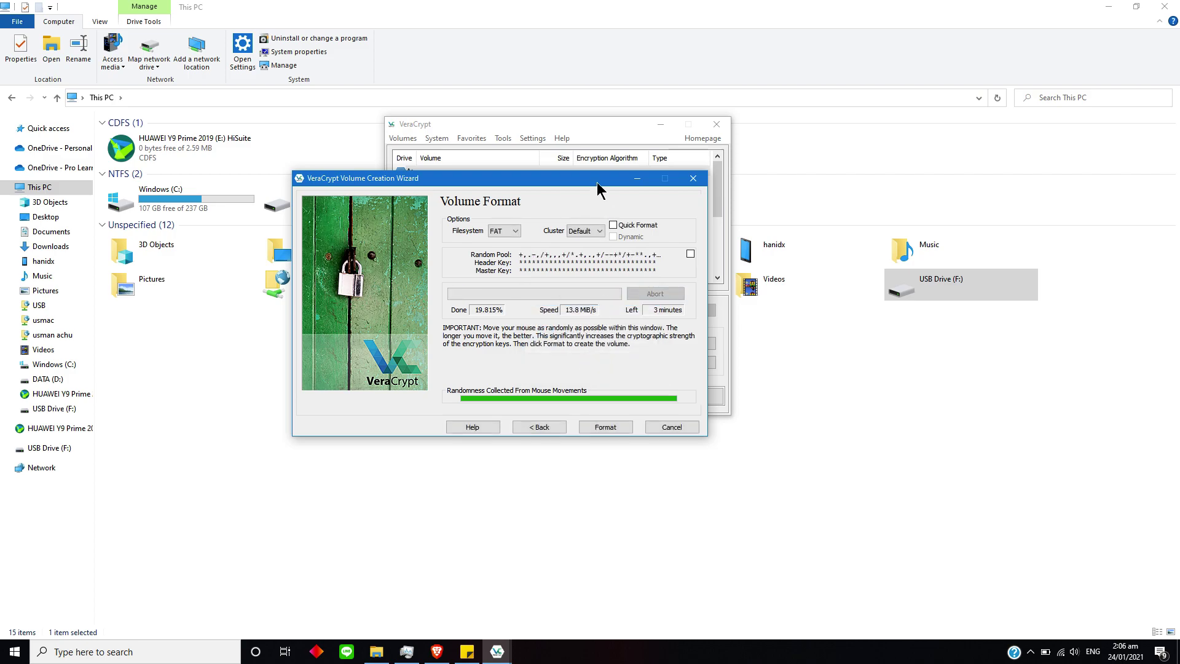
In the main window, select drive Z: and set \Device\Harddisk2\Partition1 as the volume.
click(582, 136)
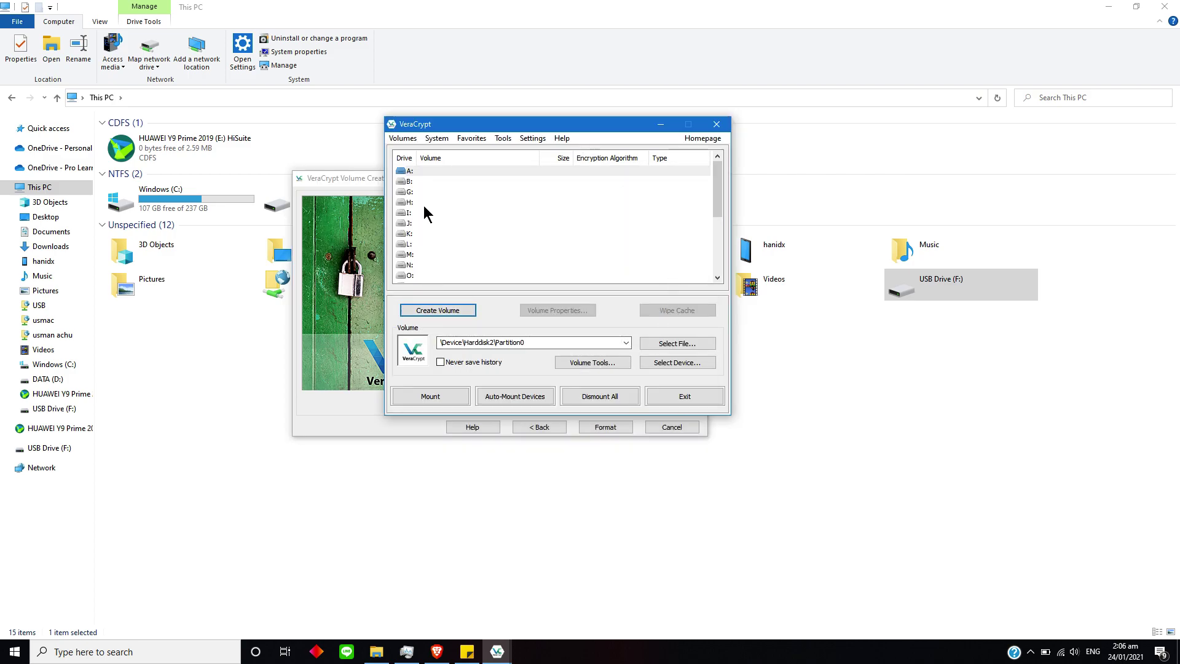
scroll(539, 221, down, 4)
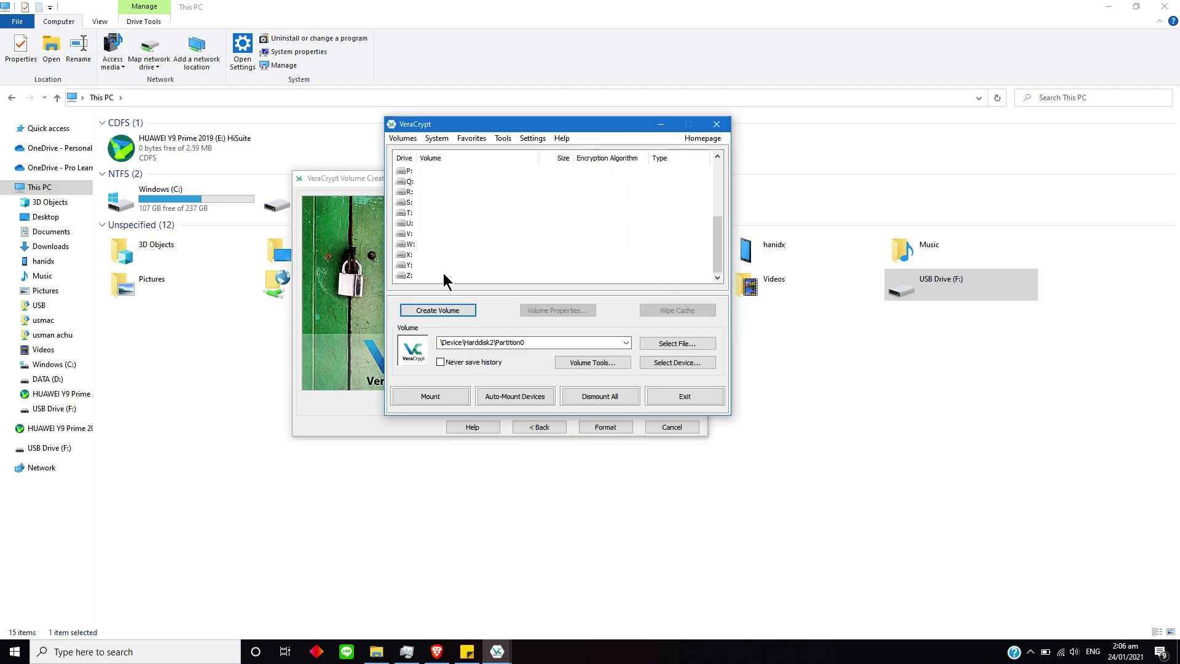
click(444, 274)
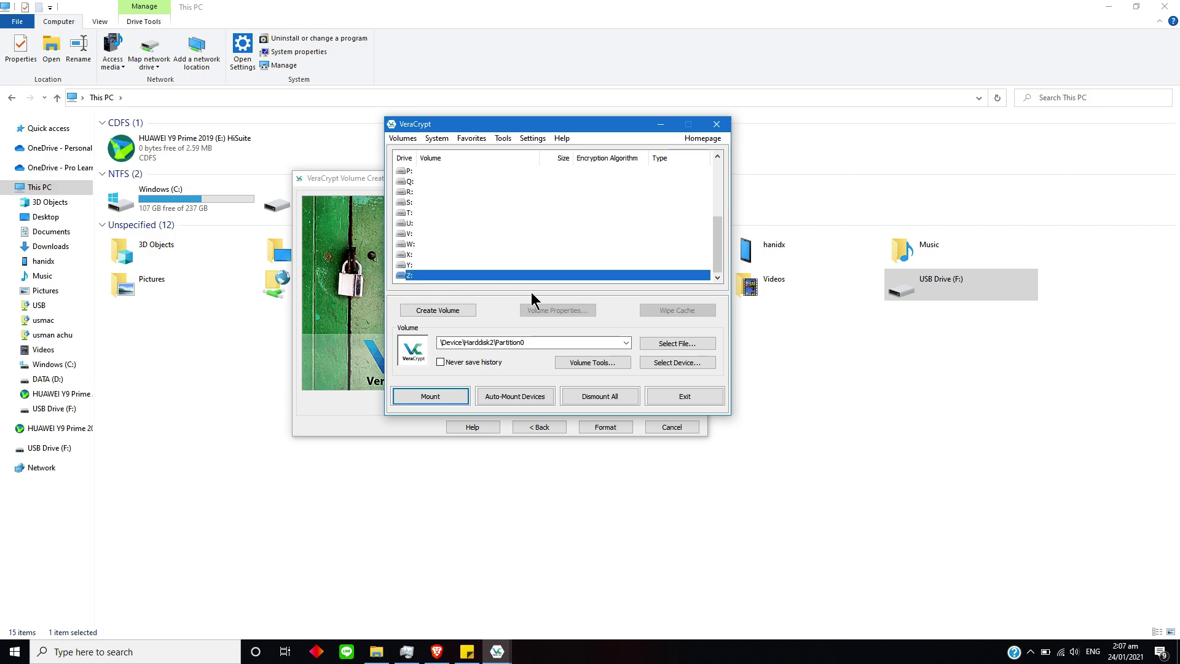
click(673, 362)
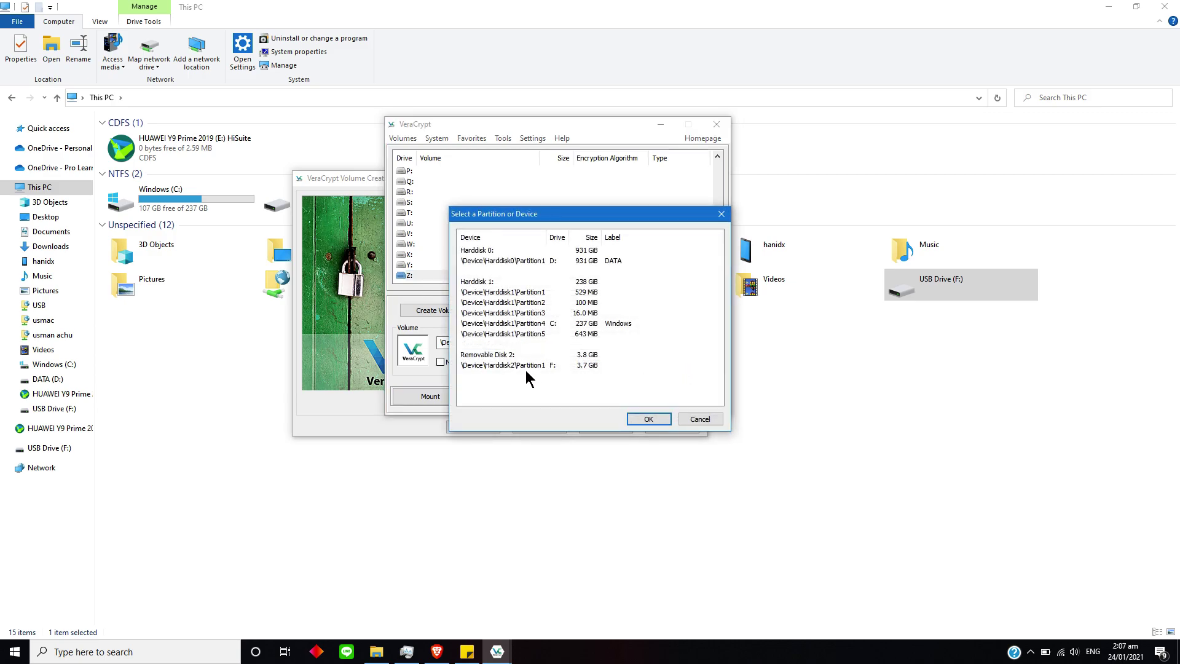
click(520, 367)
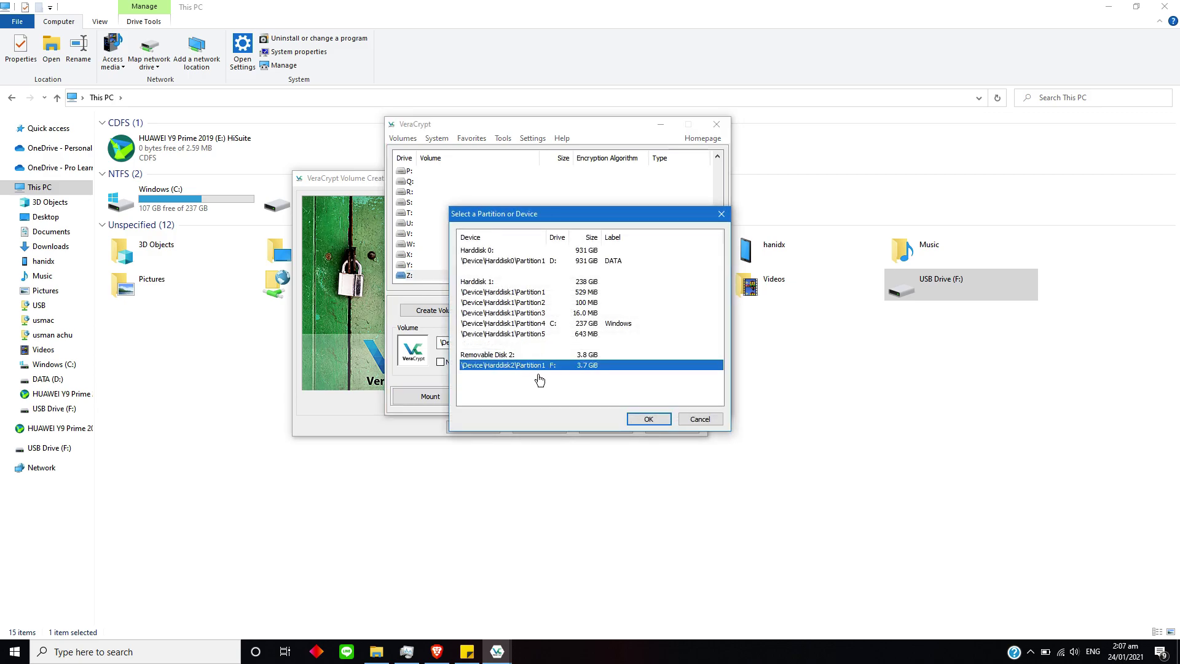
click(645, 420)
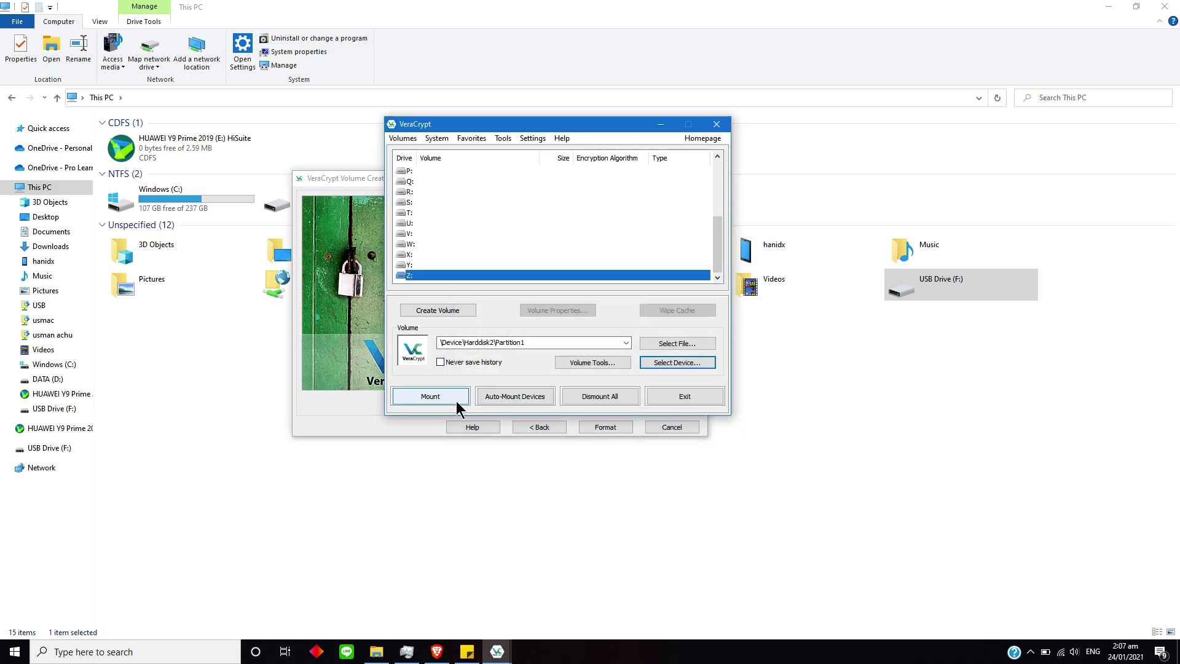
Try mounting, cancel the password prompt, close the creation wizard, and restore the main window.
click(457, 402)
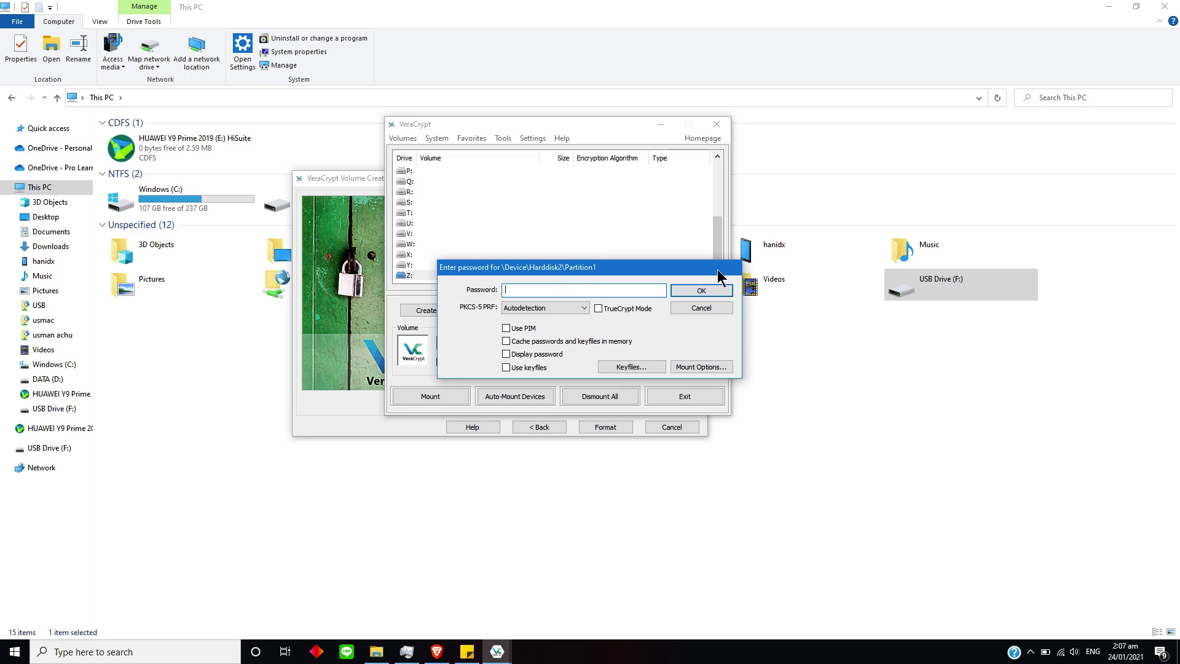
click(698, 307)
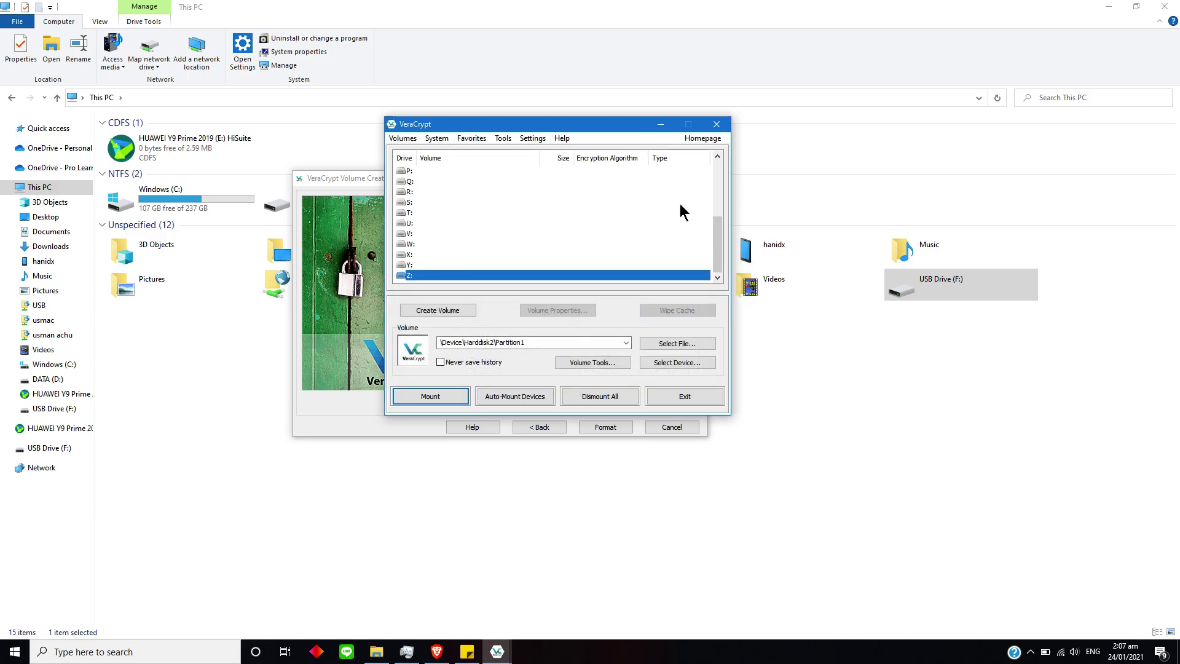
click(658, 125)
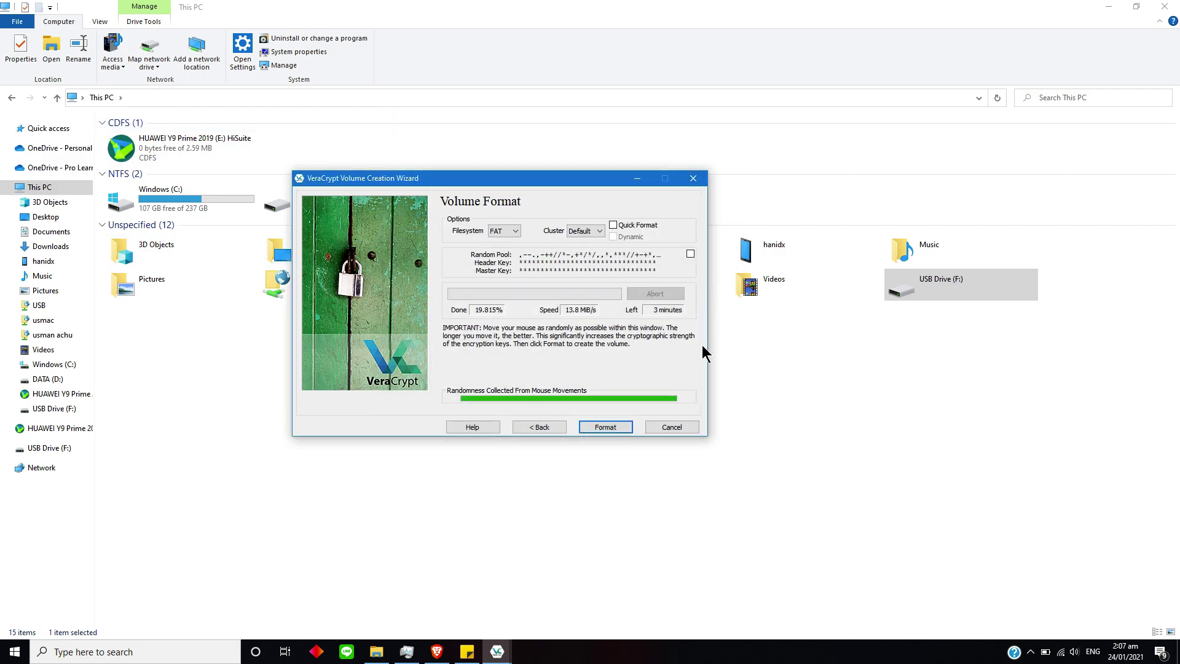
click(661, 428)
click(503, 654)
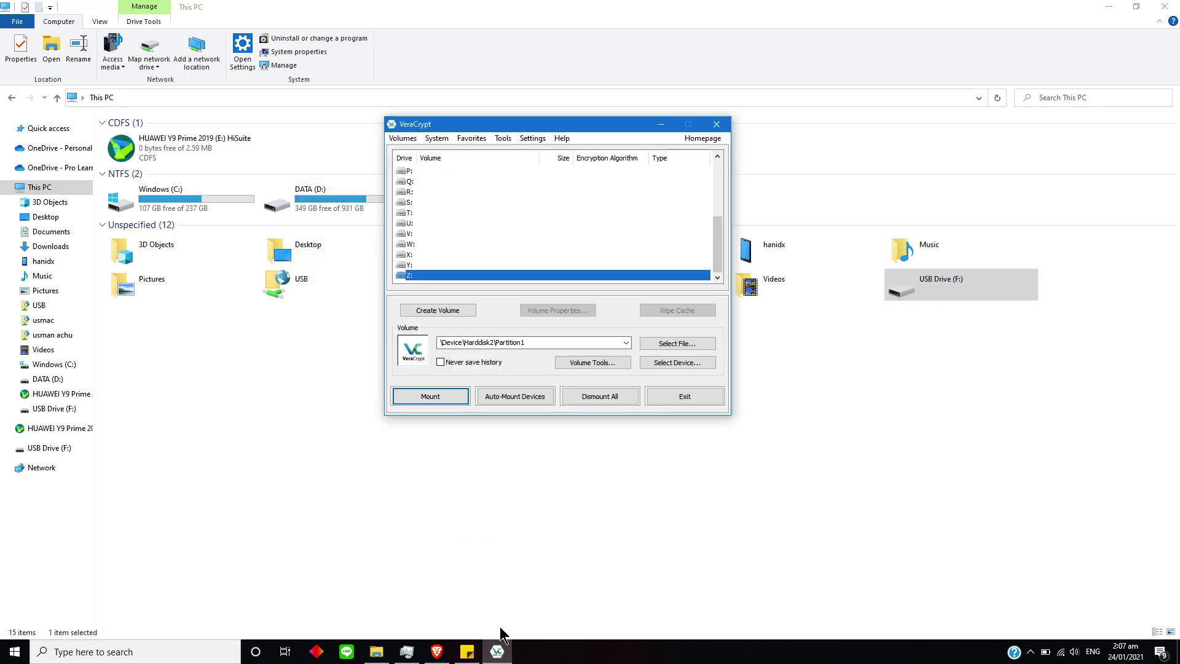
key(alt+z)
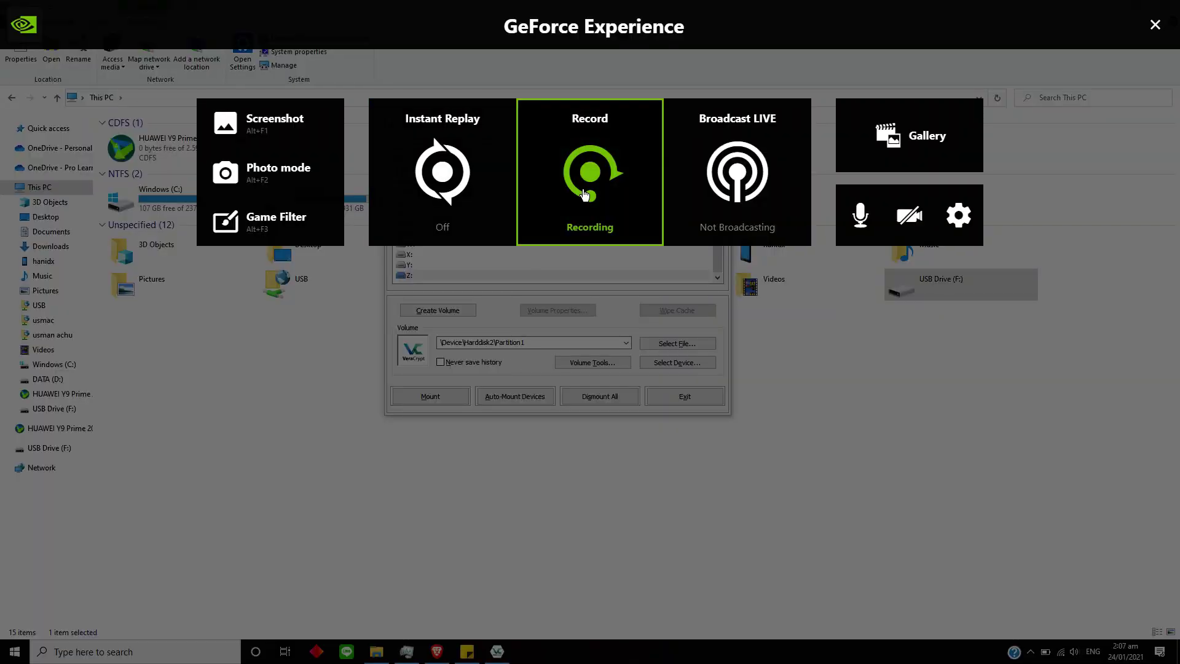
click(606, 209)
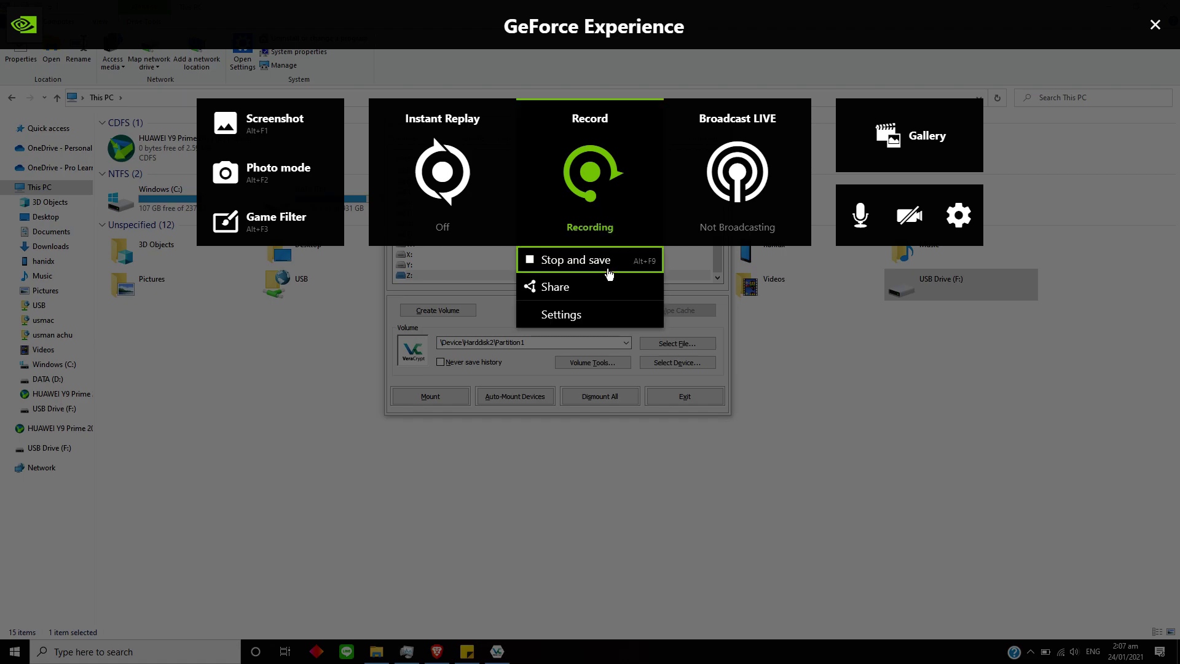